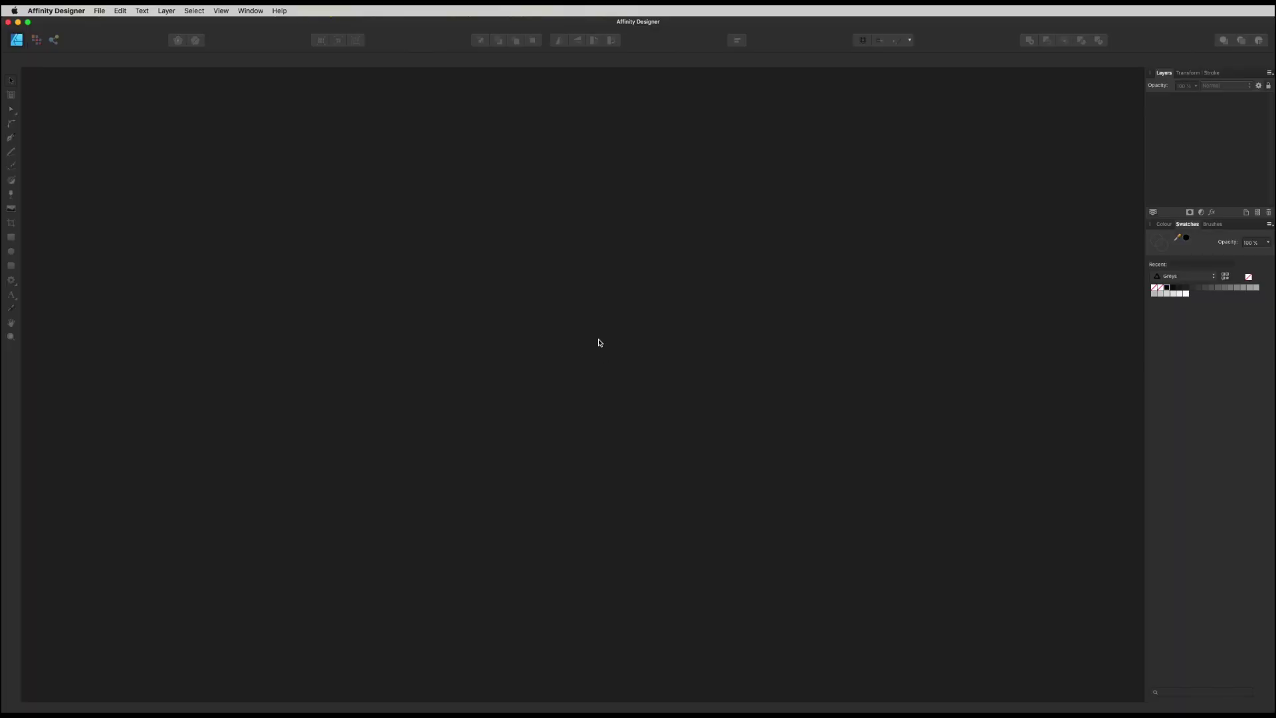
- Create a new A4 landscape (297 × 210 mm) document and pick the Artistic Text Tool
{"action": "left_click", "coordinate": [99, 10]}
{"action": "left_click", "coordinate": [108, 22]}
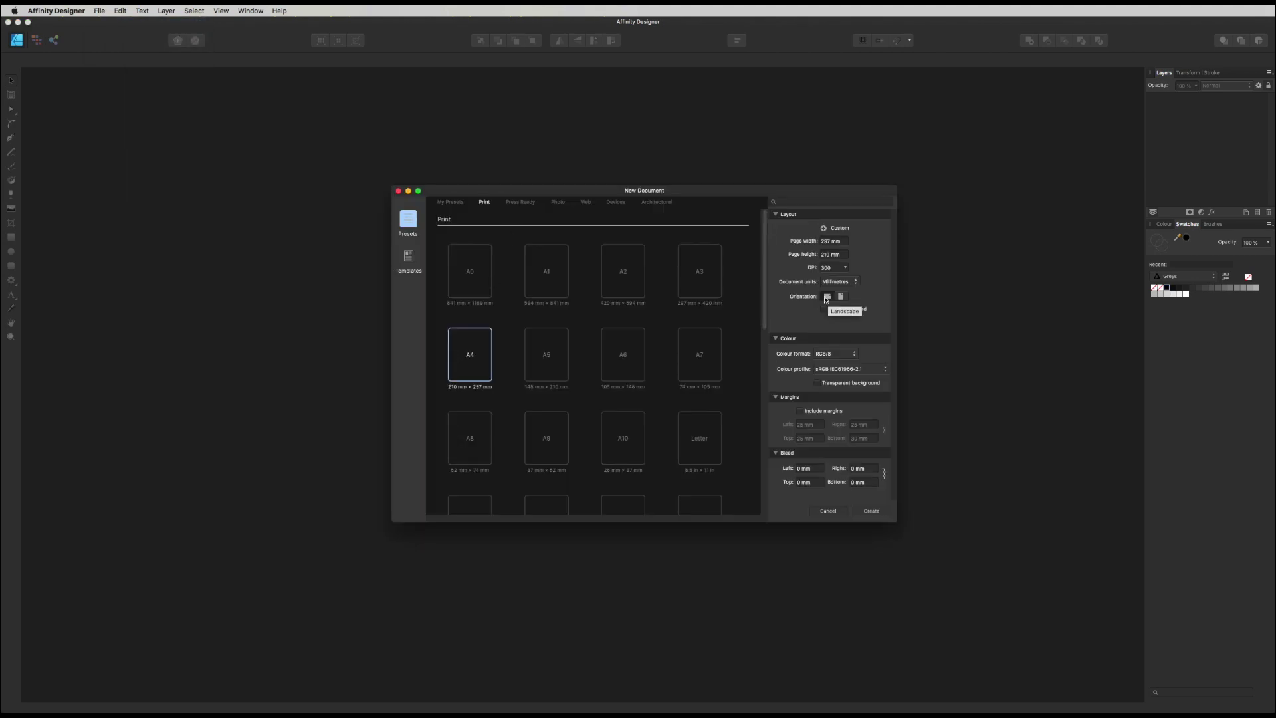
{"action": "left_click", "coordinate": [867, 513]}
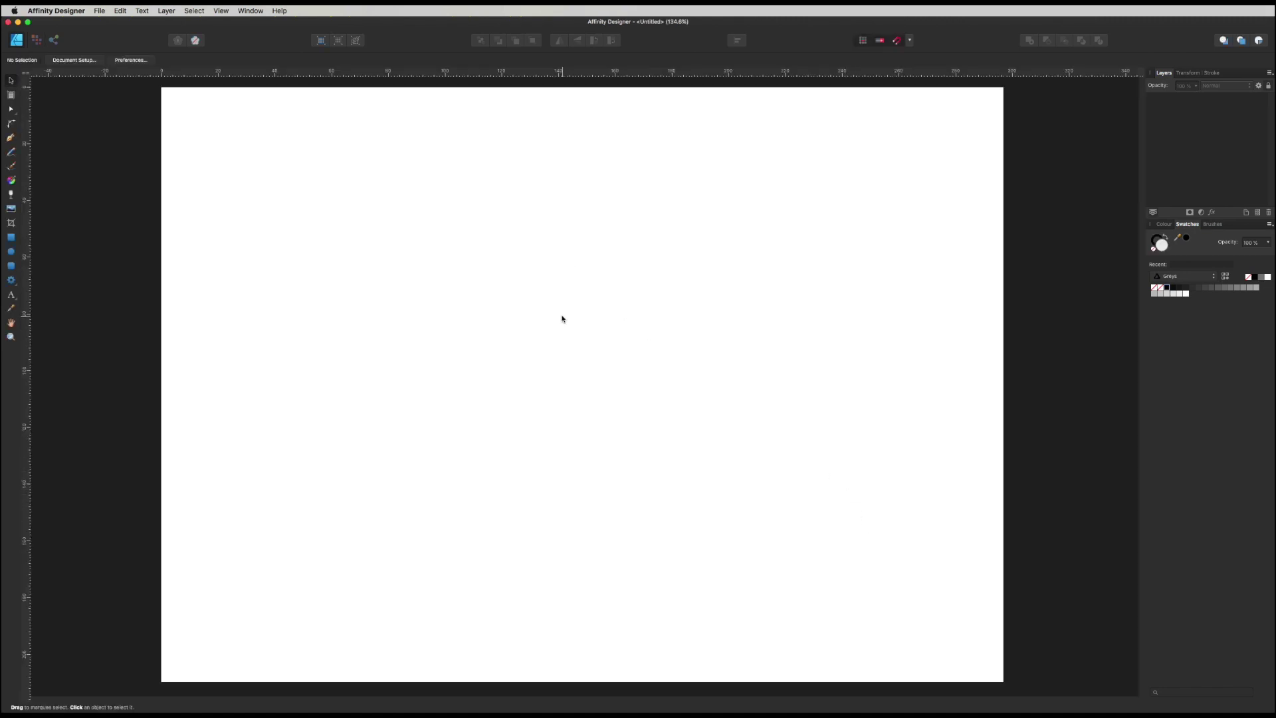
{"action": "key", "text": "t"}
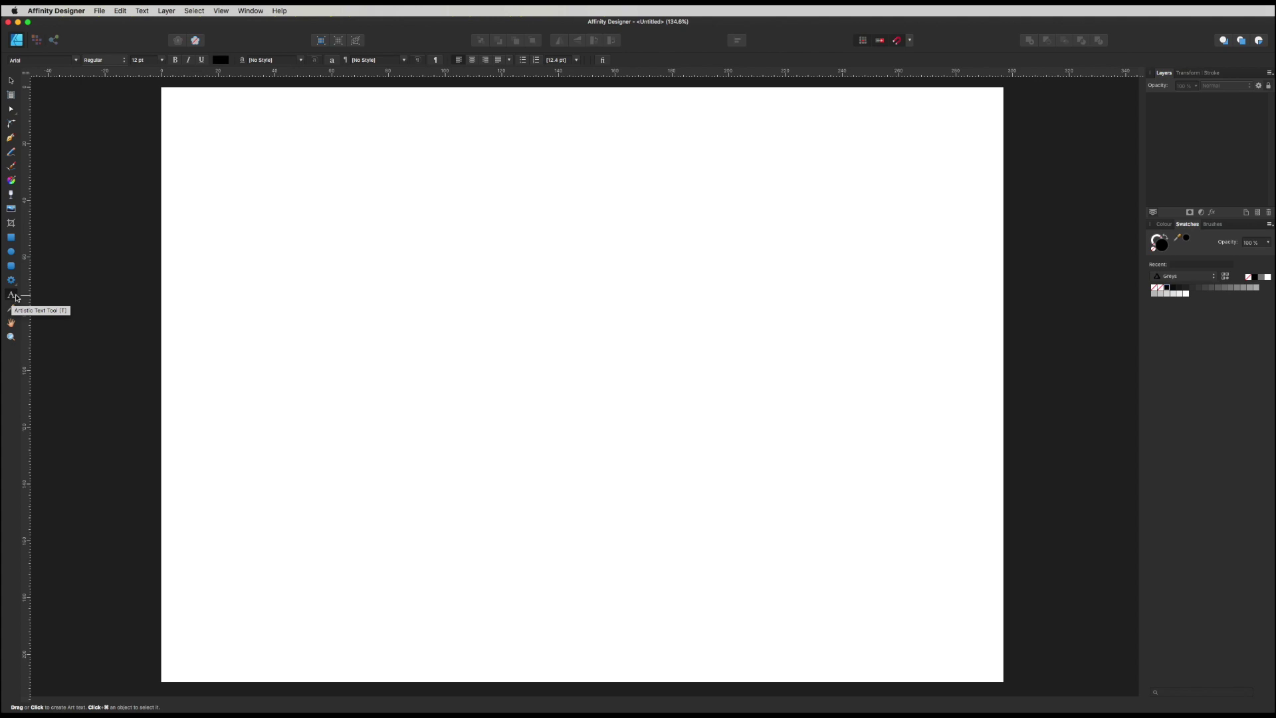
- Type #KeepOnCreating near the page centre and set it in the Drone Ranger font
{"action": "left_click", "coordinate": [465, 297]}
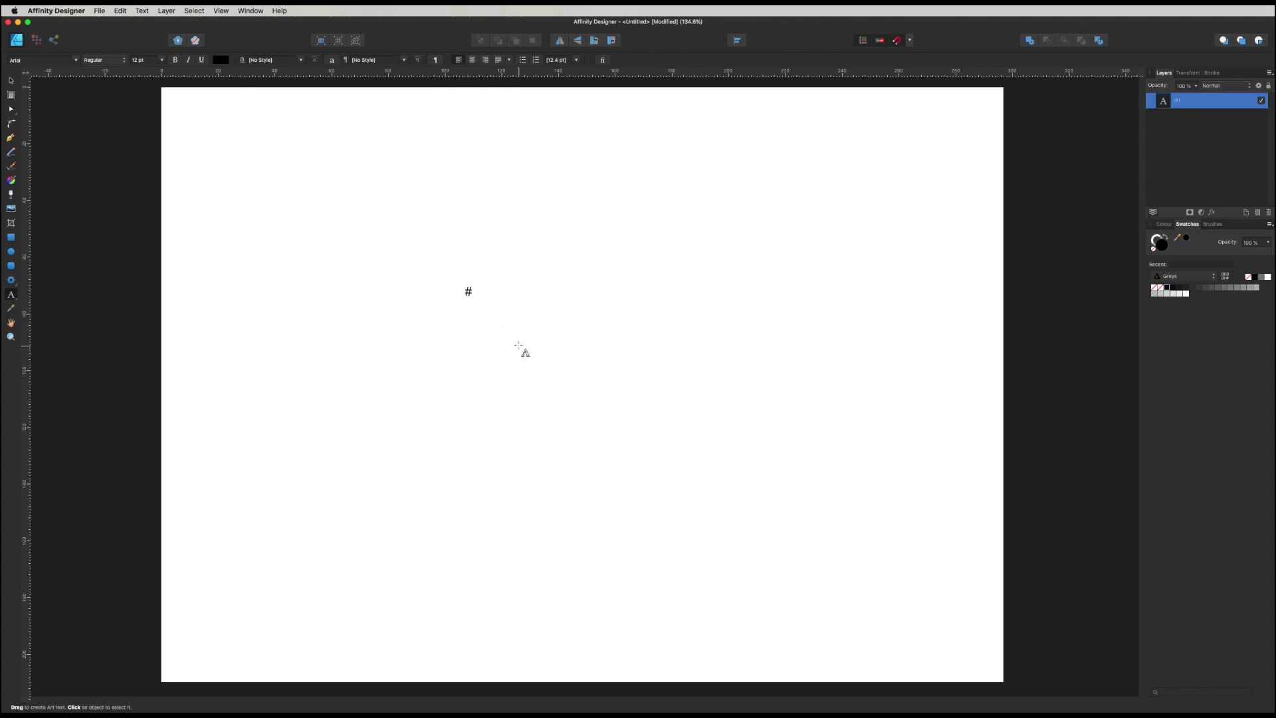
{"action": "type", "text": "#KeepOnCreating"}
{"action": "key", "text": "Escape"}
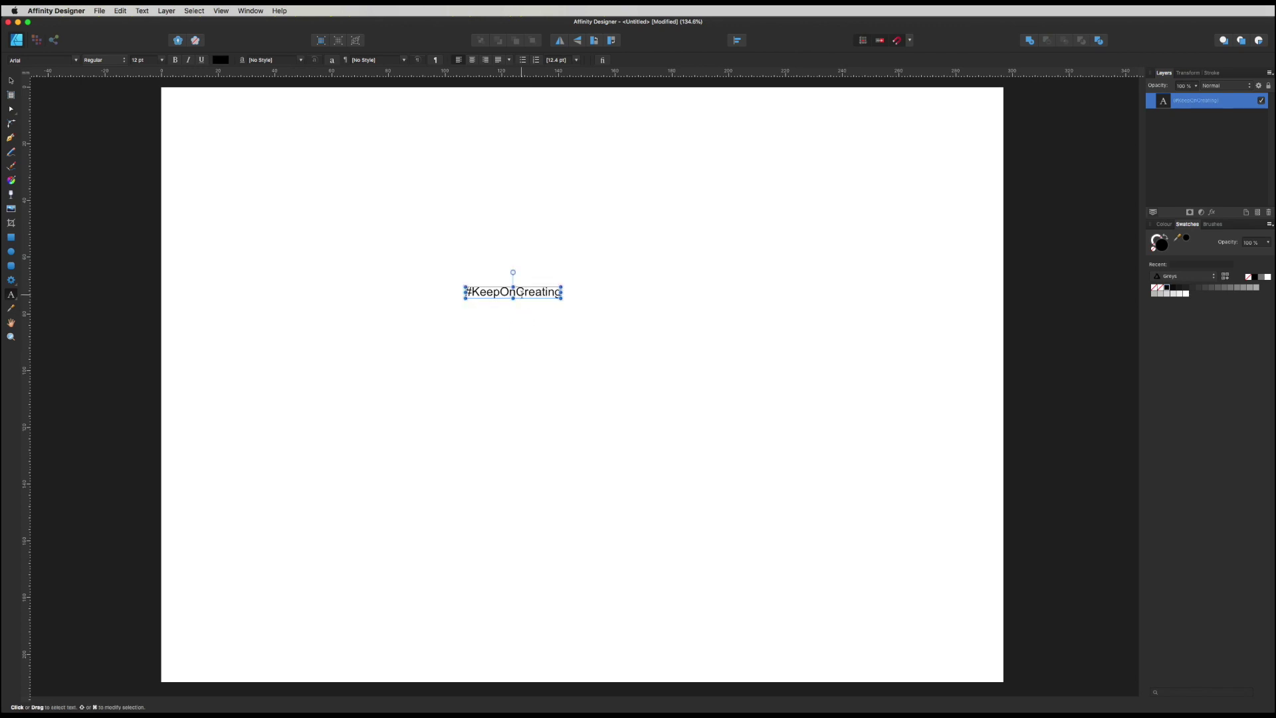
{"action": "triple_click", "coordinate": [524, 292]}
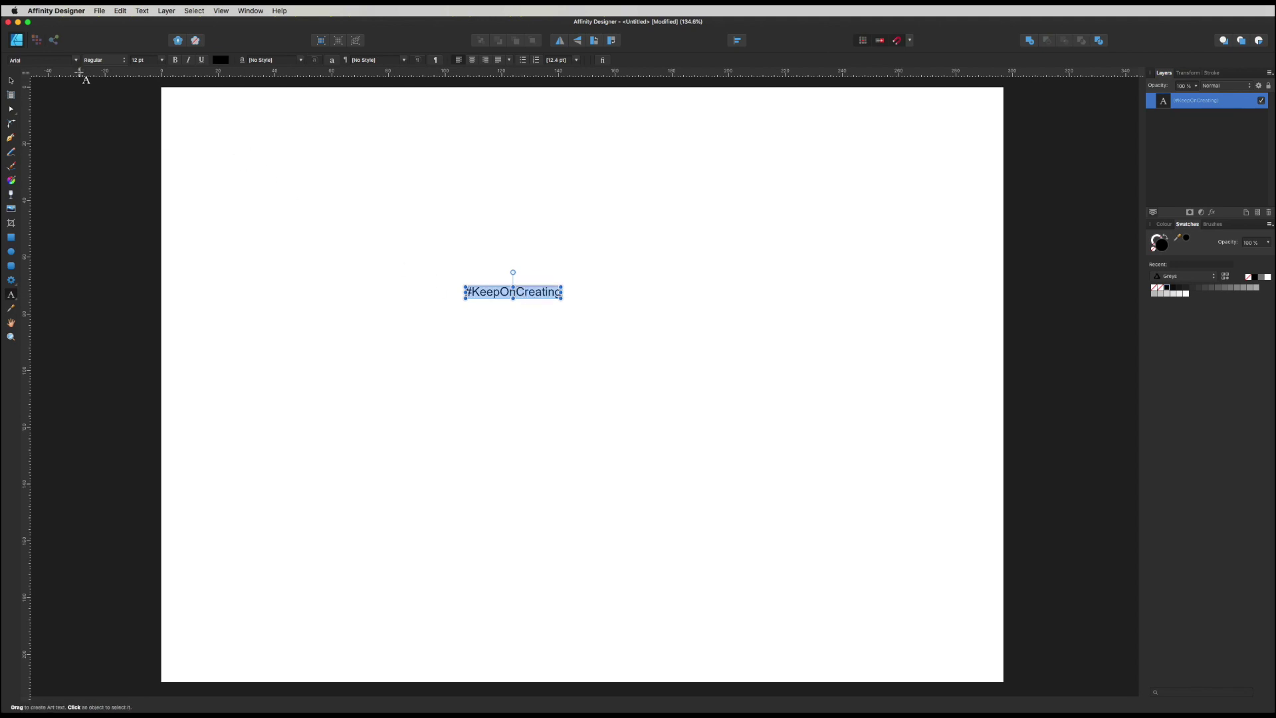
{"action": "left_click", "coordinate": [56, 60]}
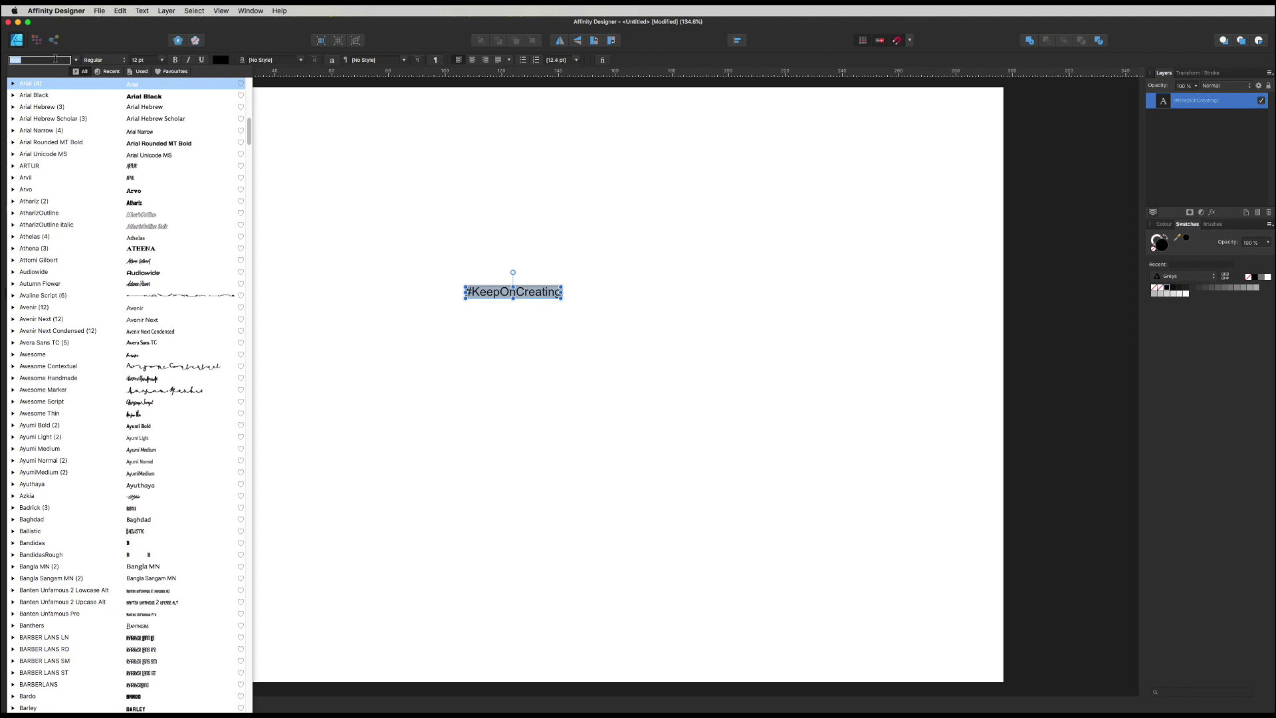
{"action": "type", "text": "drone"}
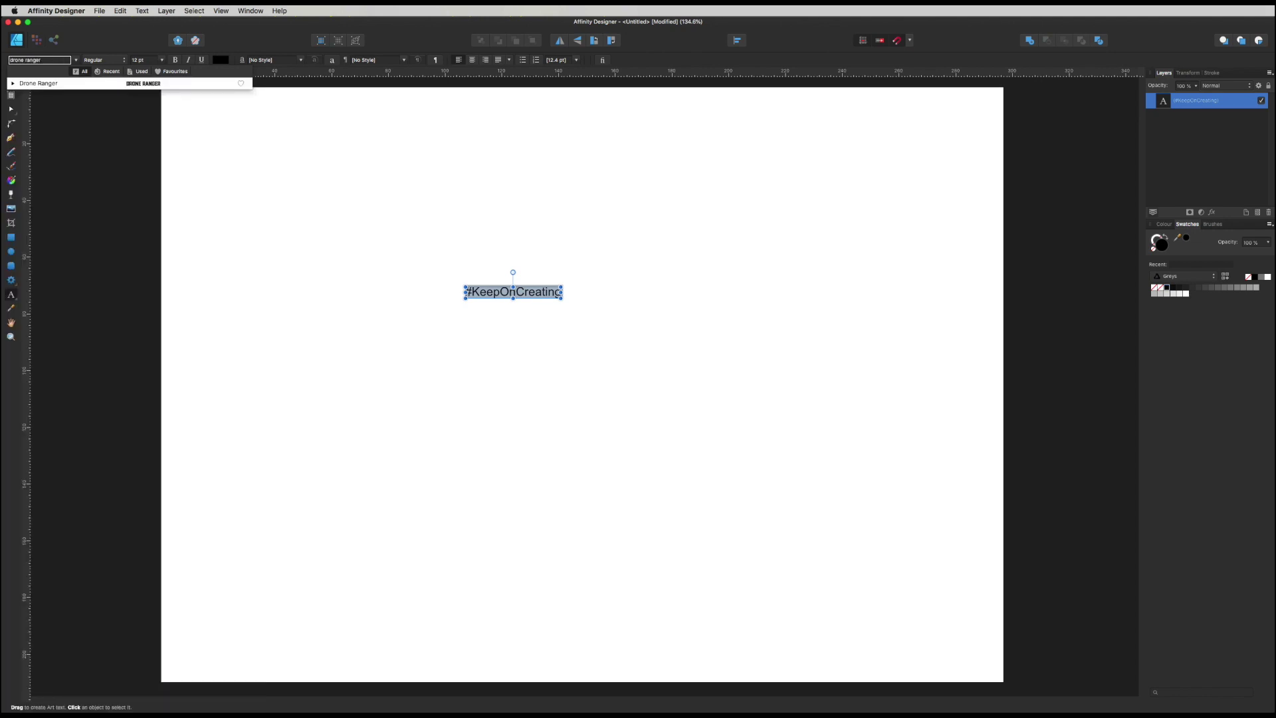
{"action": "type", "text": " ranger"}
{"action": "key", "text": "Return"}
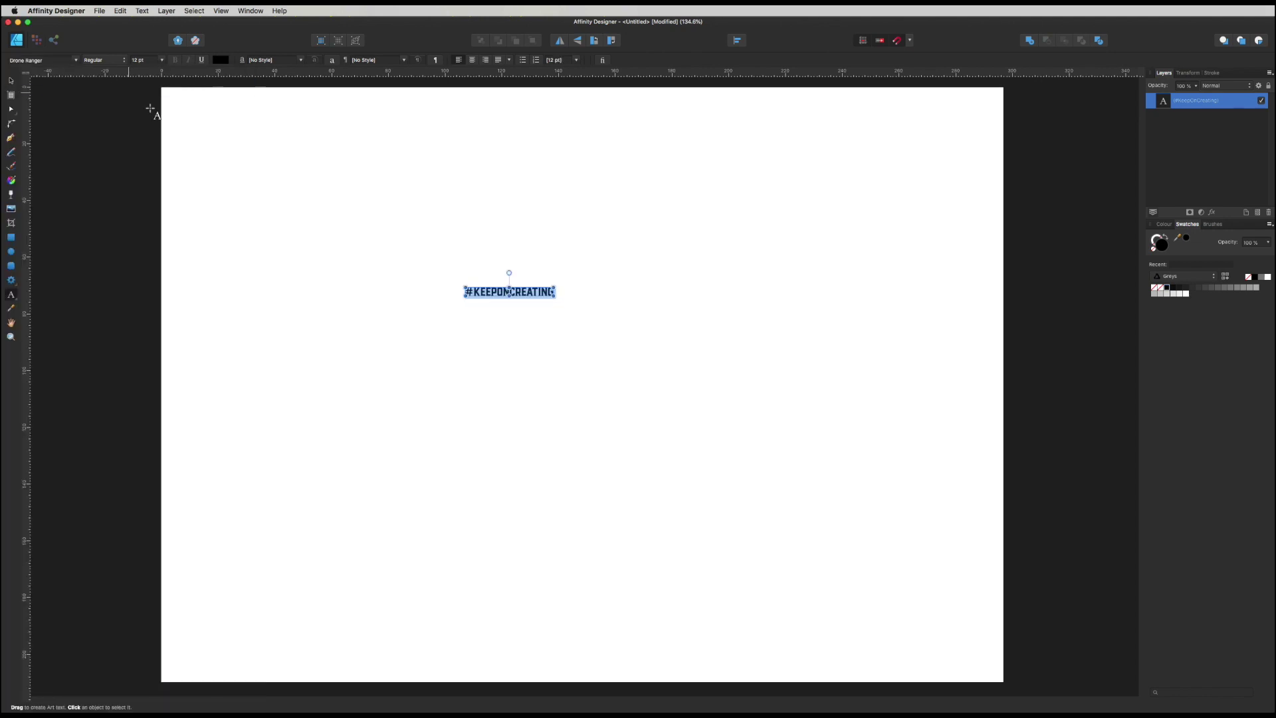
- Enlarge the text to about 74.5 pt and nudge it slightly left
{"action": "left_click_drag", "start_coordinate": [554, 295], "coordinate": [878, 489]}
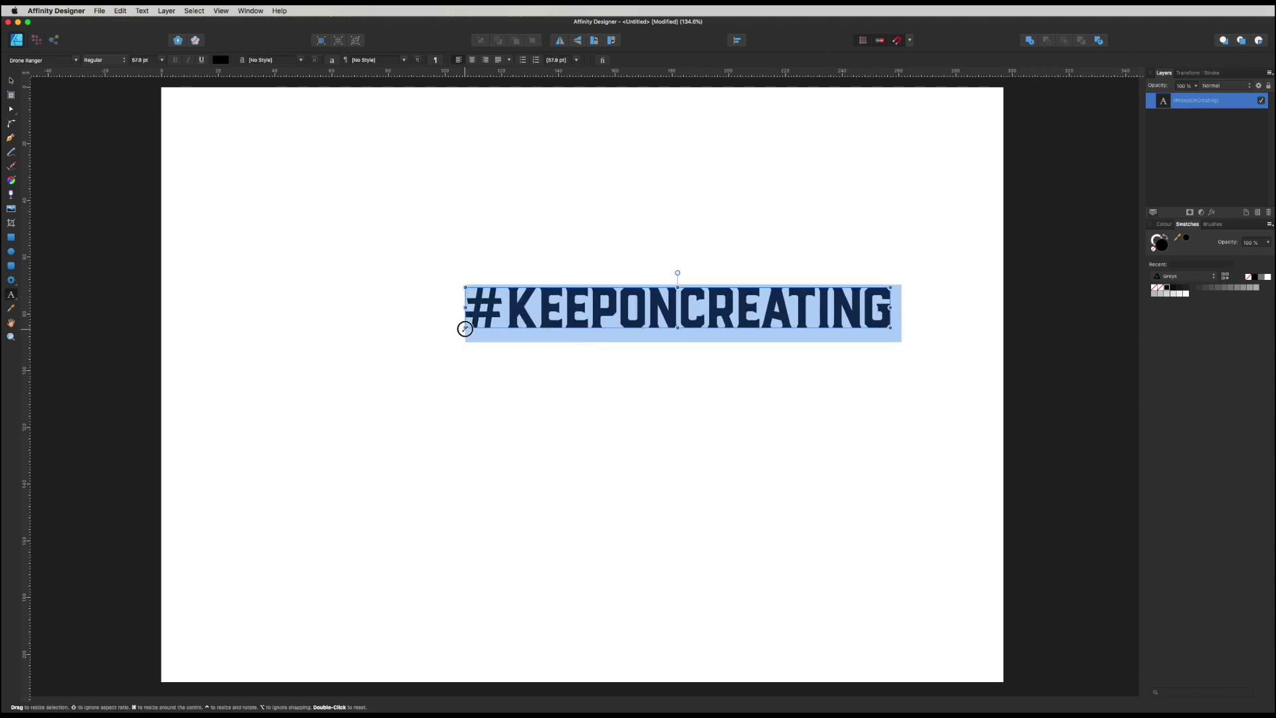
{"action": "left_click_drag", "start_coordinate": [466, 327], "coordinate": [351, 373]}
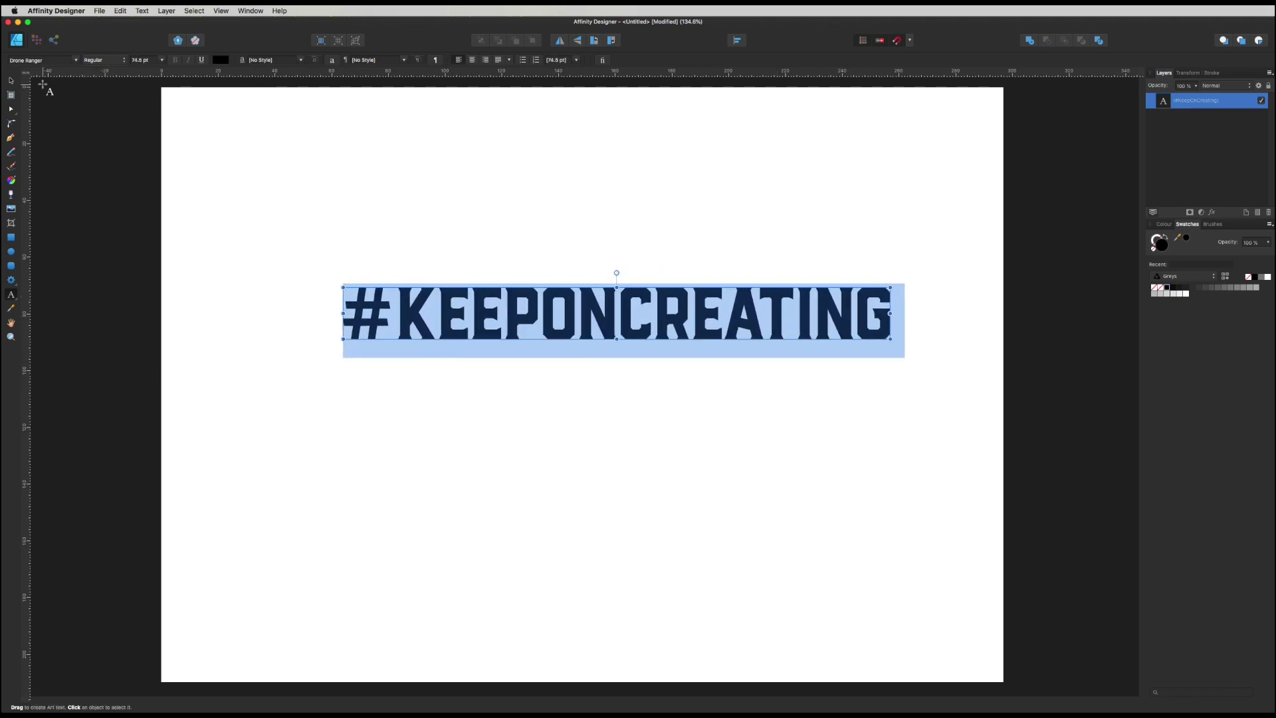
{"action": "left_click", "coordinate": [11, 80]}
{"action": "left_click_drag", "start_coordinate": [463, 312], "coordinate": [451, 313]}
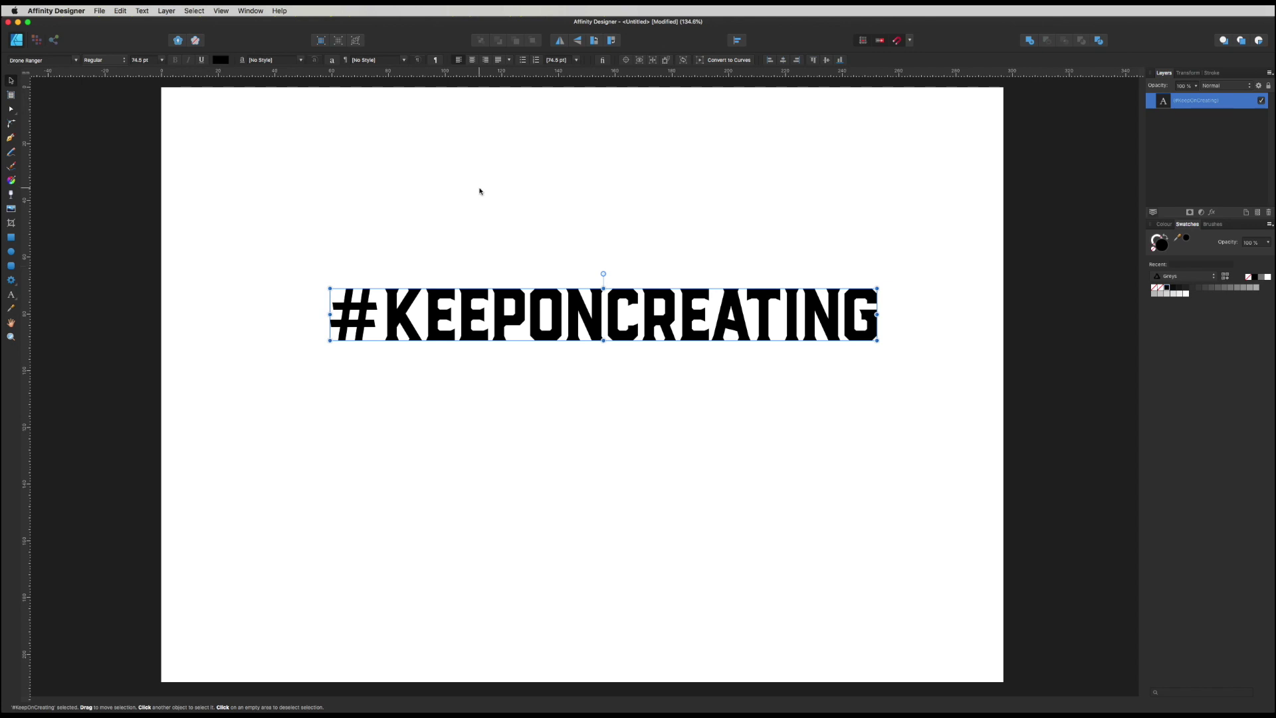
- Convert the text to curves, select all letter shapes, and combine them with Add
{"action": "left_click", "coordinate": [166, 11]}
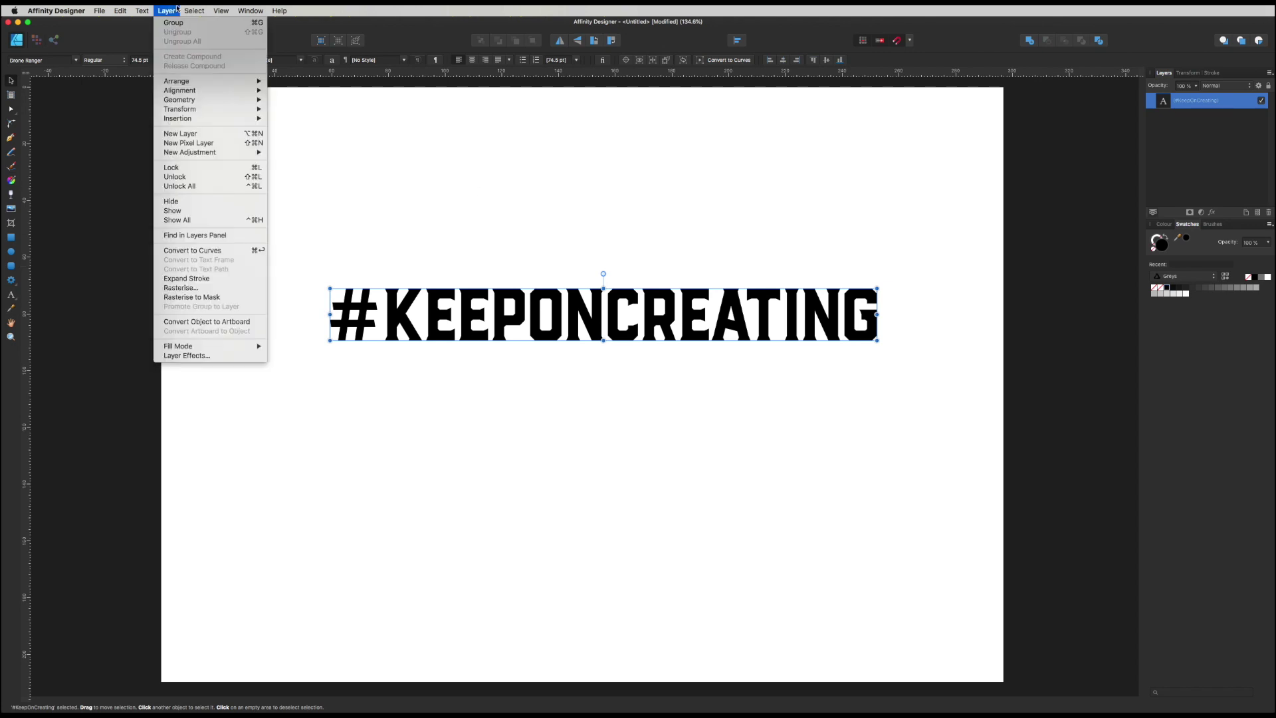
{"action": "left_click", "coordinate": [204, 254]}
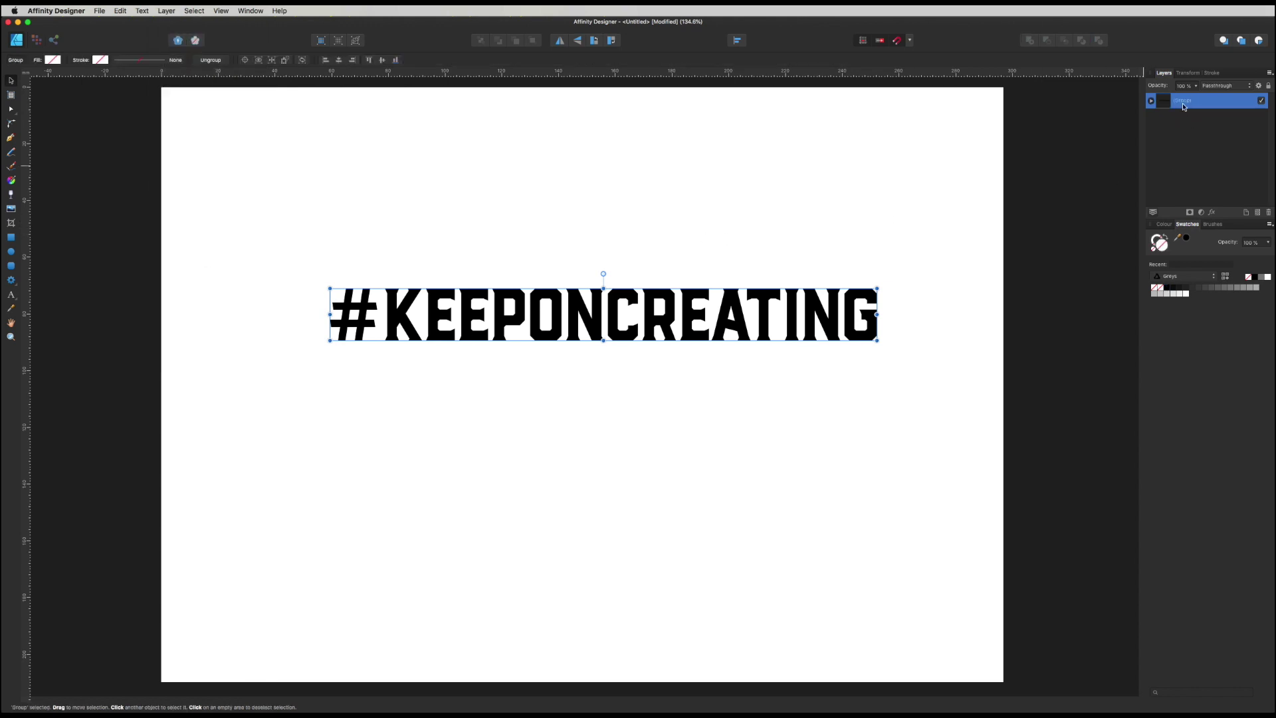
{"action": "left_click", "coordinate": [1152, 101]}
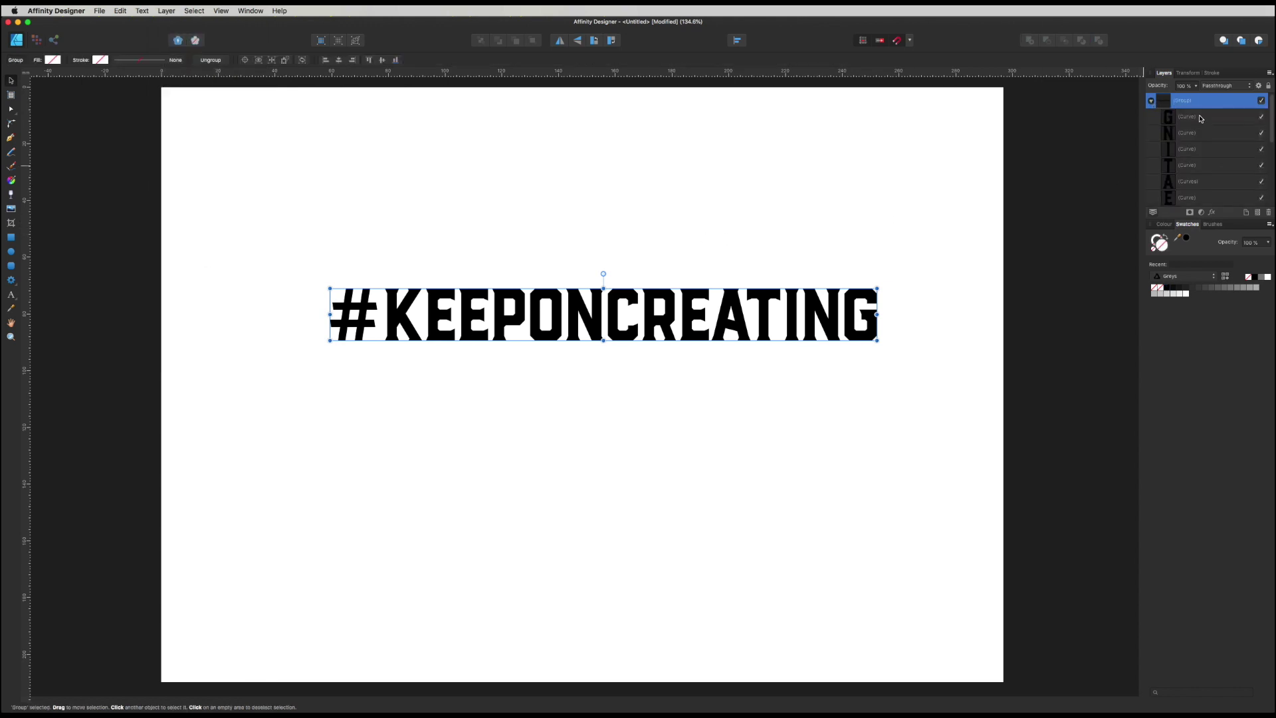
{"action": "scroll", "coordinate": [1204, 156], "scroll_direction": "down", "scroll_amount": 5}
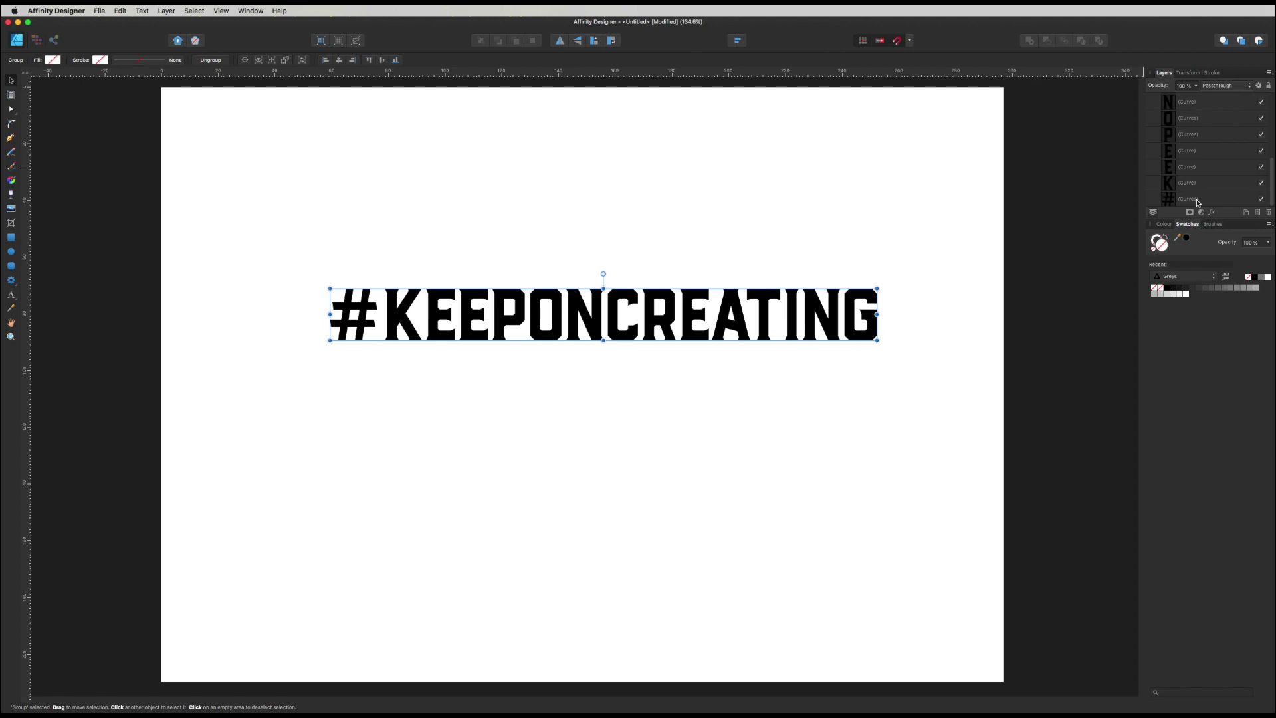
{"action": "left_click", "coordinate": [1197, 201]}
{"action": "scroll", "coordinate": [1193, 182], "scroll_direction": "up", "scroll_amount": 5}
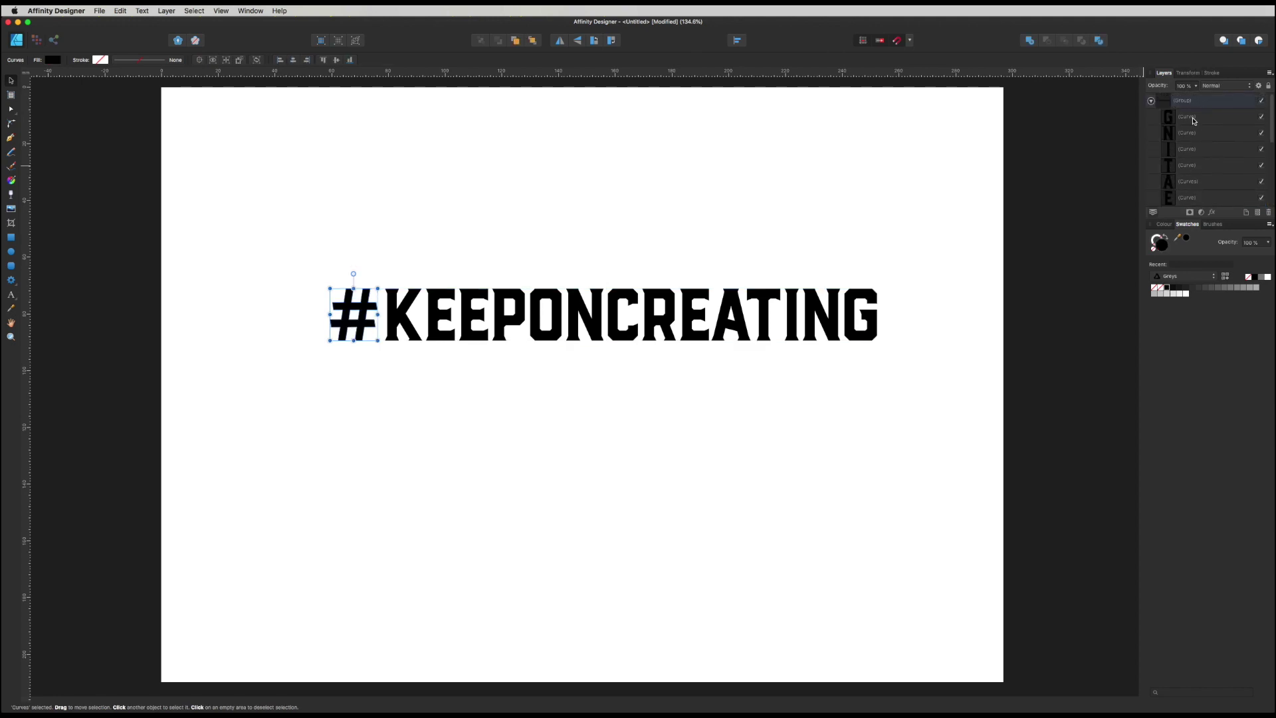
{"action": "left_click", "coordinate": [1194, 120], "text": "shift"}
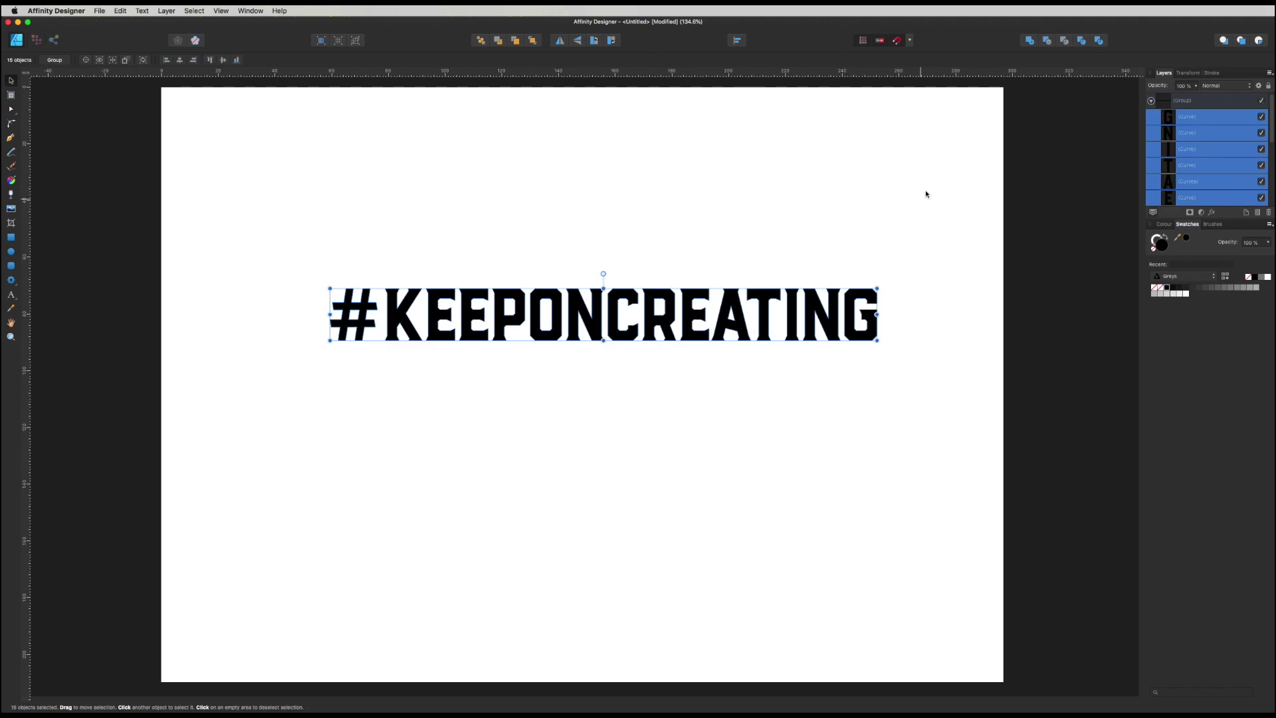
{"action": "left_click", "coordinate": [1029, 41]}
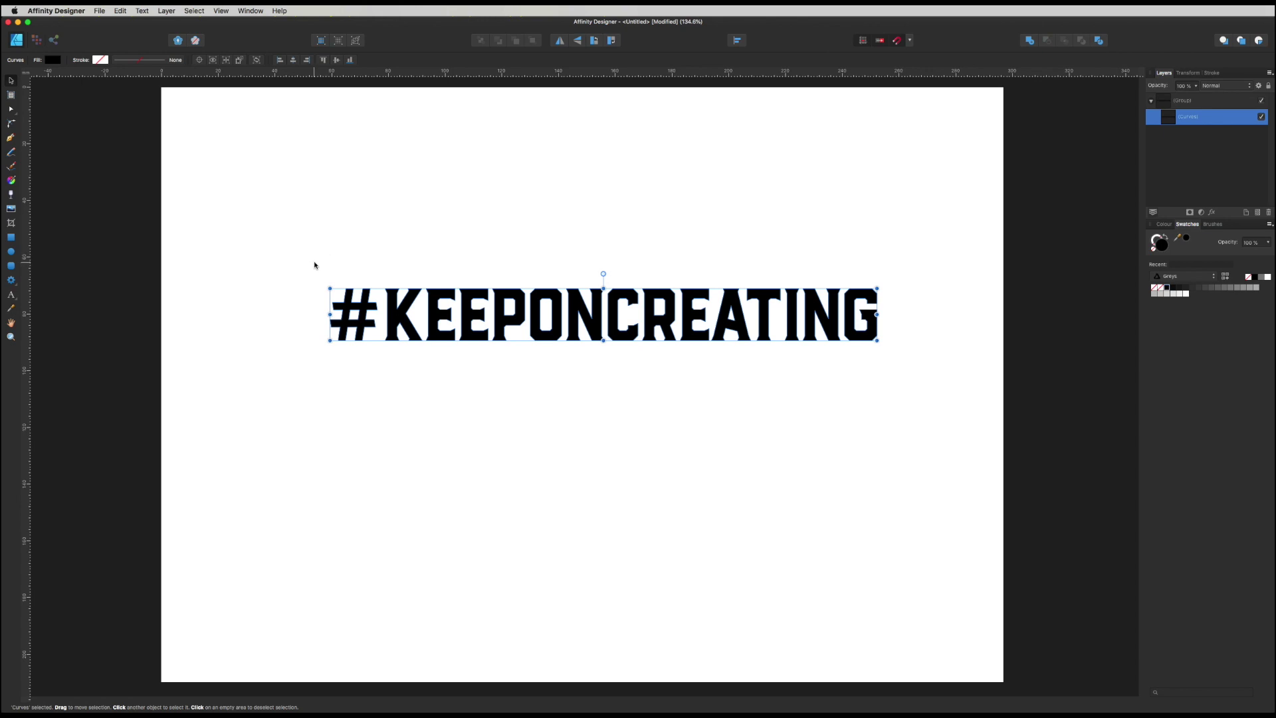
- Draw a rectangle over the lettering, move it below the Curves layer, and widen it slightly
{"action": "key", "text": "m"}
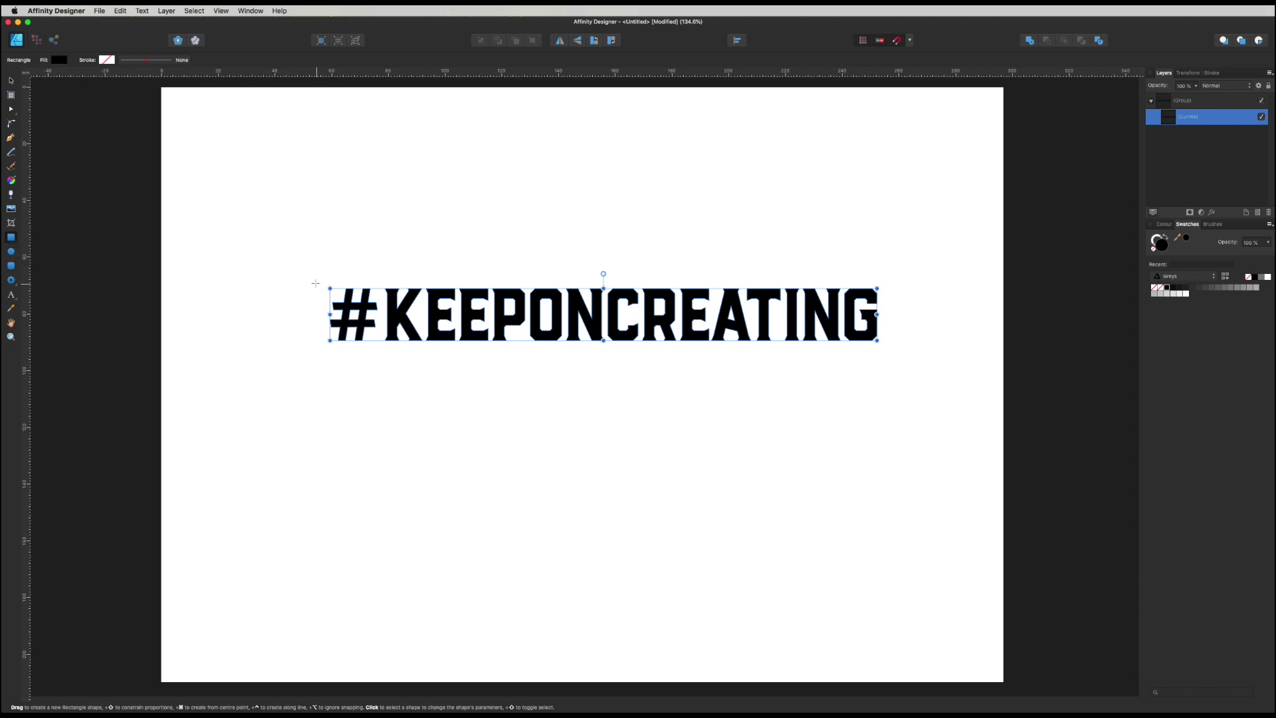
{"action": "left_click_drag", "start_coordinate": [319, 277], "coordinate": [882, 354]}
{"action": "left_click_drag", "start_coordinate": [1193, 121], "coordinate": [1175, 147]}
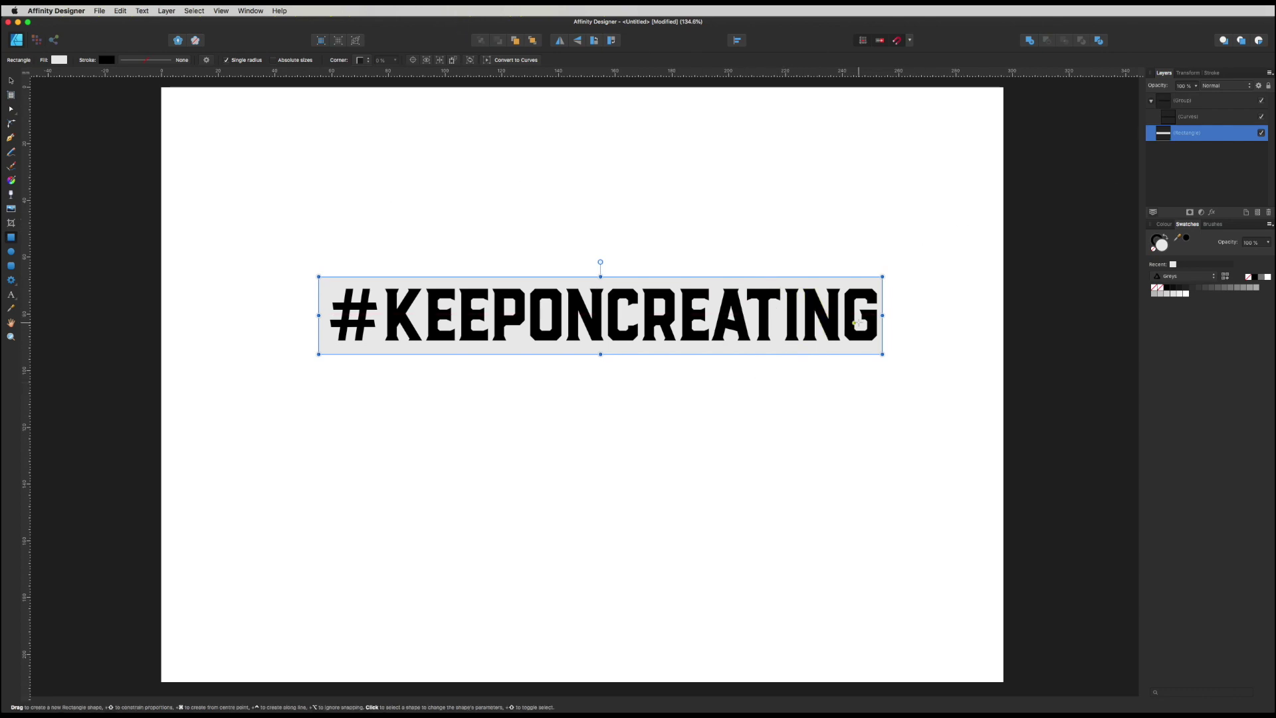
{"action": "left_click_drag", "start_coordinate": [882, 317], "coordinate": [887, 316]}
- Fill the rectangle with cyan from the Colours swatch palette
{"action": "left_click", "coordinate": [1165, 277]}
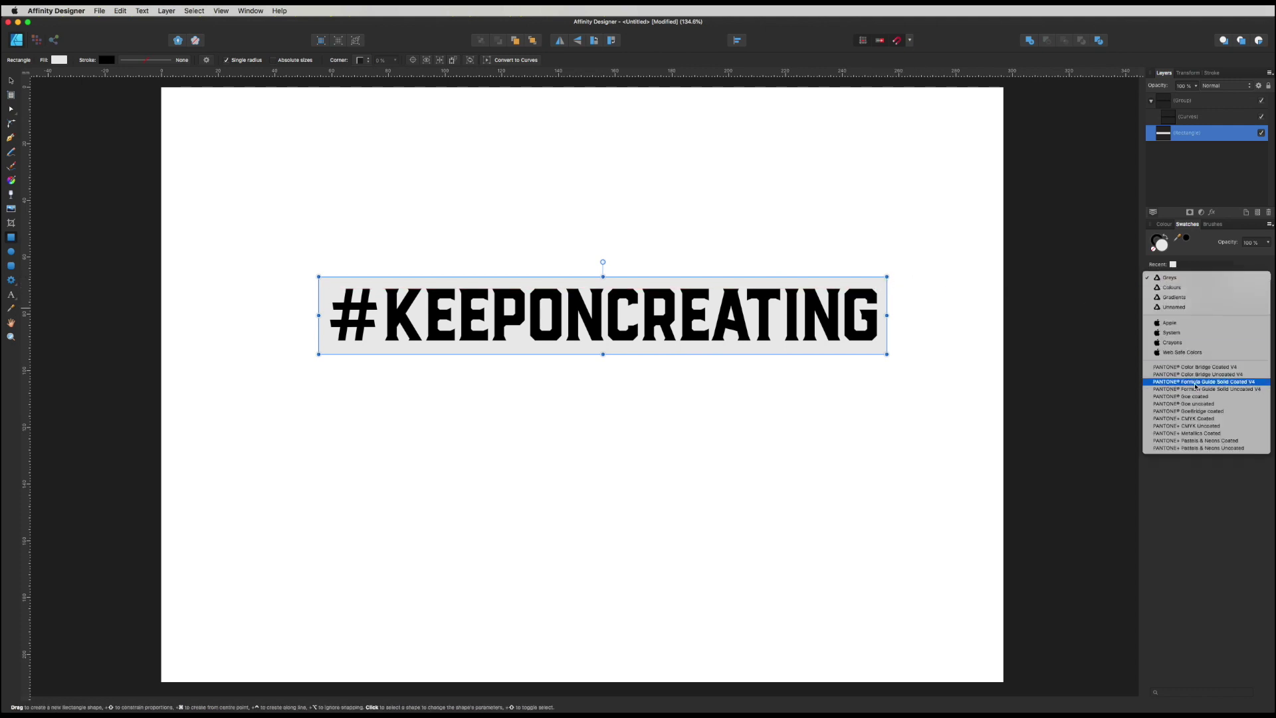
{"action": "left_click", "coordinate": [1173, 278]}
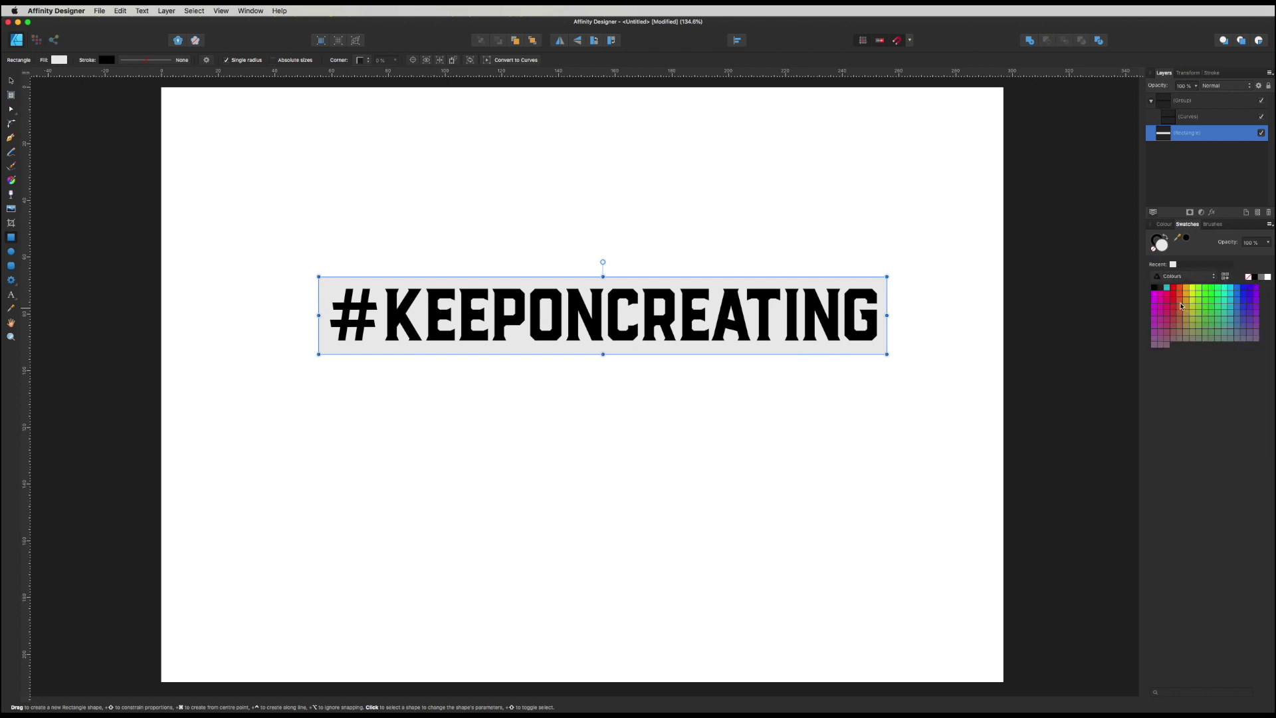
{"action": "left_click", "coordinate": [1166, 287]}
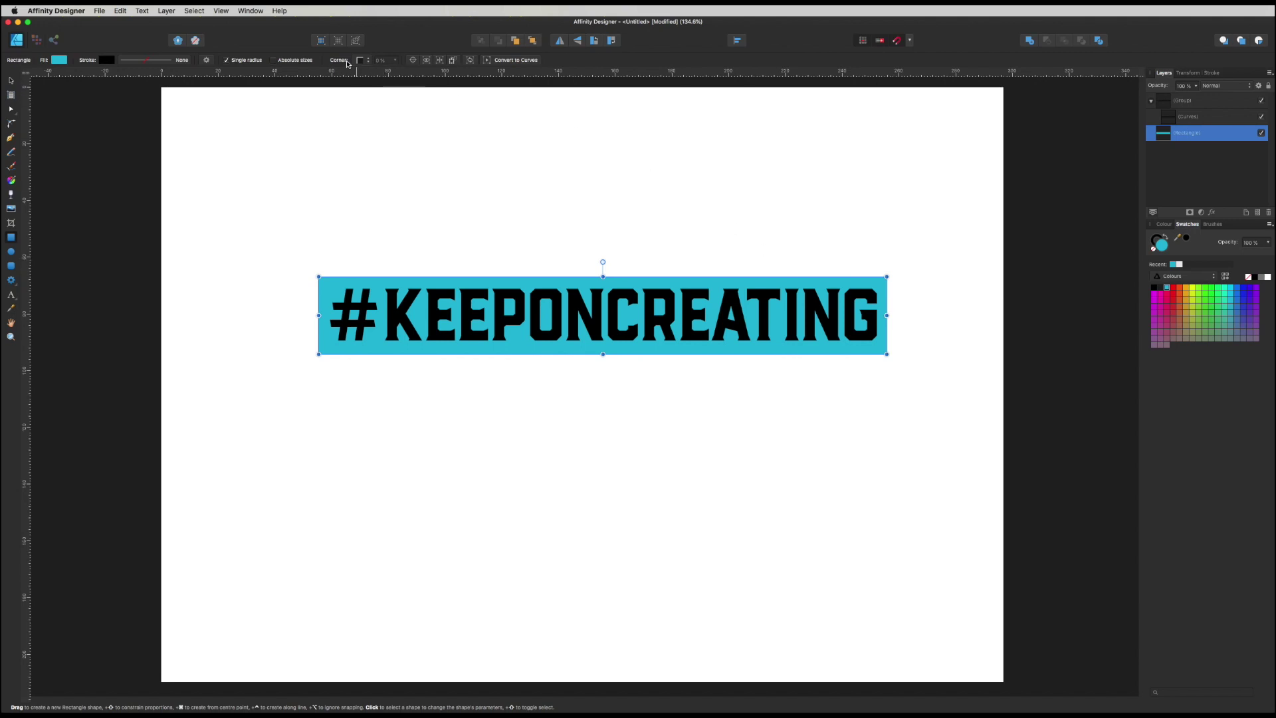
- Set the rectangle's corners to Rounded with a small radius of about 5%
{"action": "left_click", "coordinate": [367, 61]}
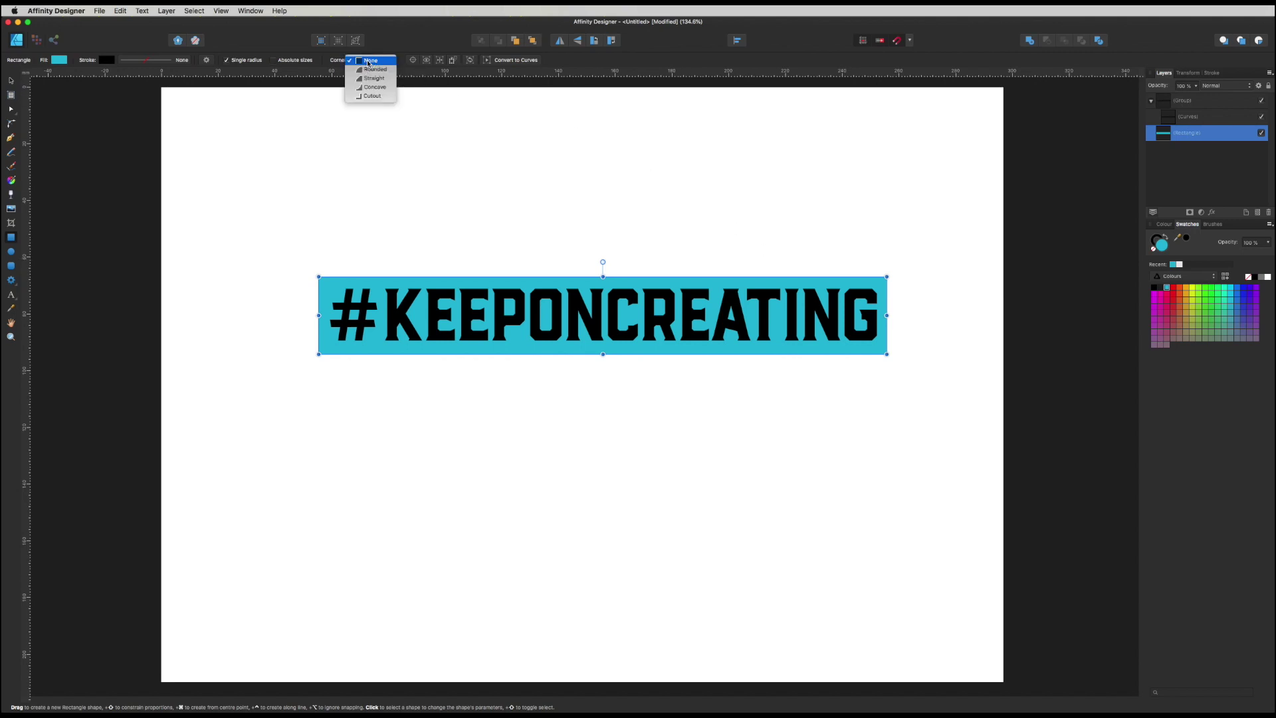
{"action": "left_click", "coordinate": [374, 70]}
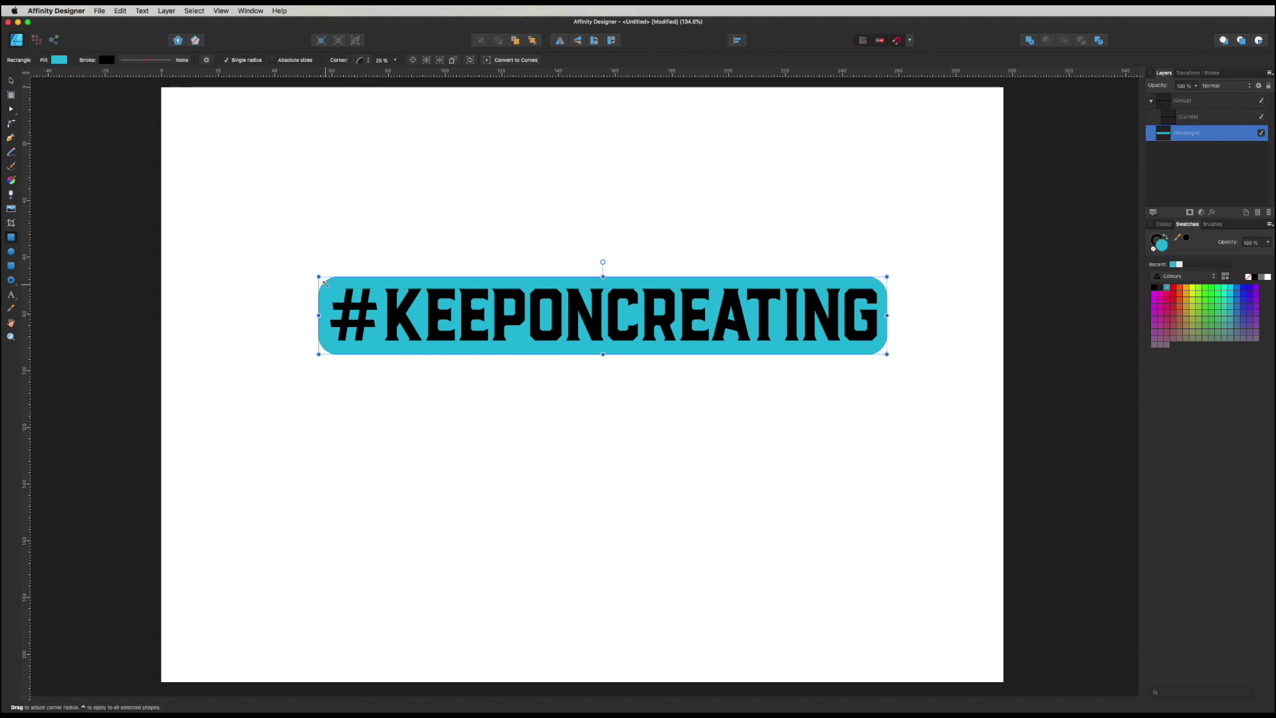
{"action": "left_click_drag", "start_coordinate": [323, 283], "coordinate": [316, 281]}
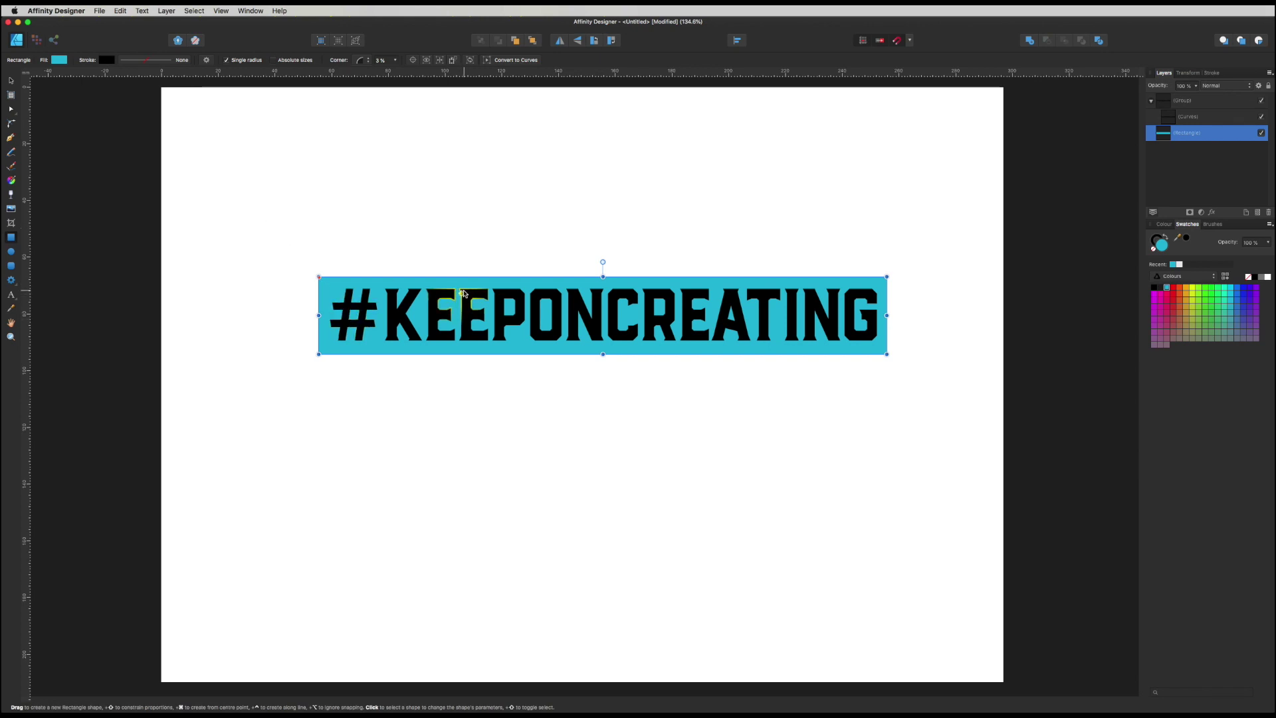
- Drag the Curves layer out of the group to the top and ungroup the remaining rectangle
{"action": "key", "text": "v"}
{"action": "key", "text": "Escape"}
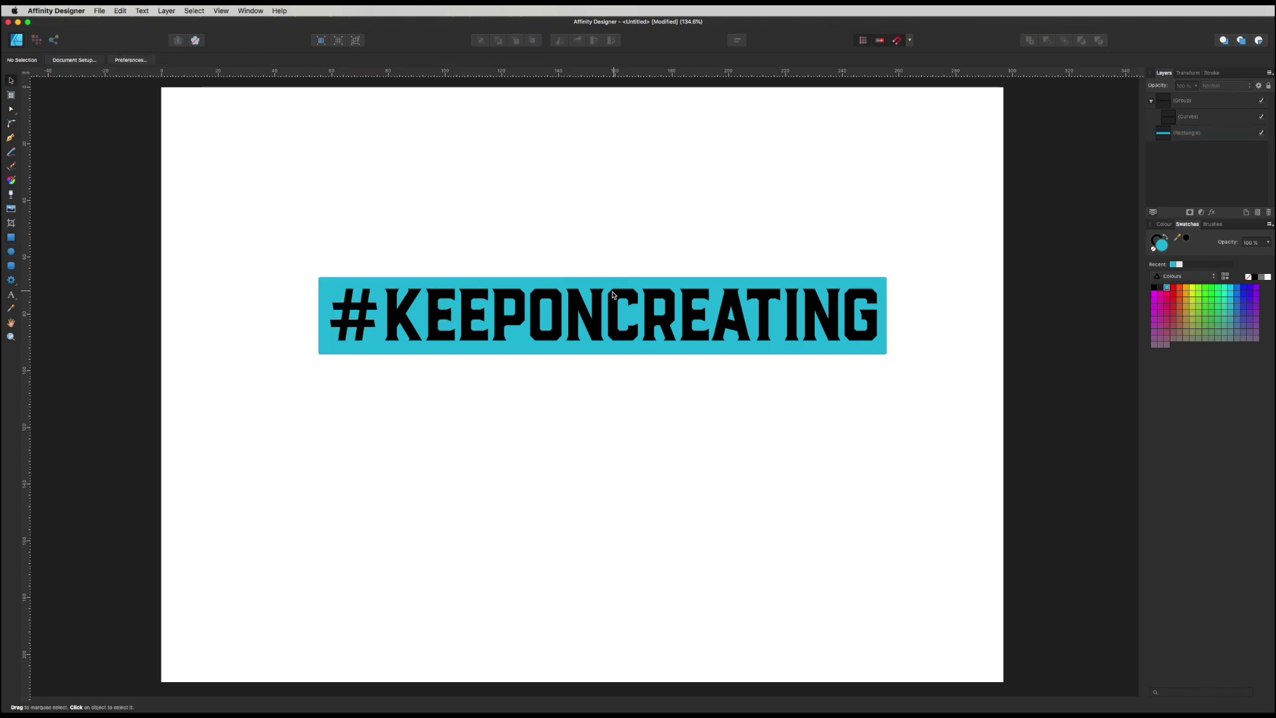
{"action": "left_click", "coordinate": [1203, 123]}
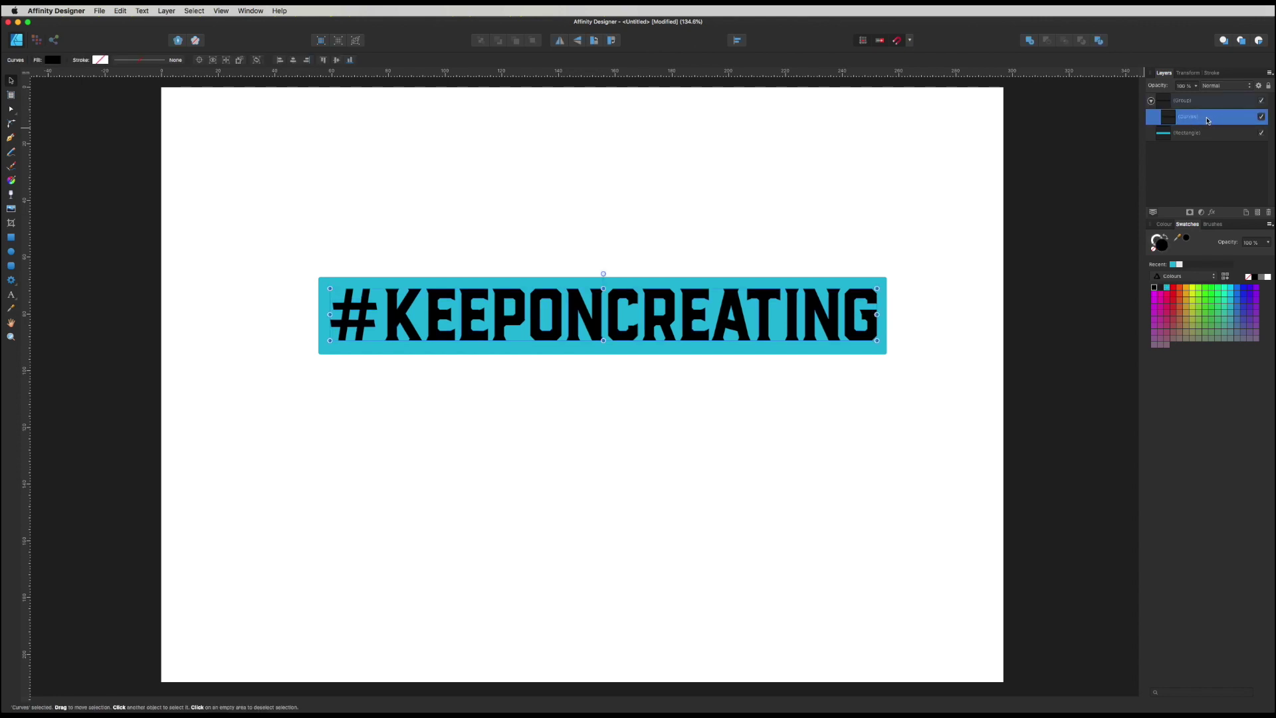
{"action": "left_click_drag", "start_coordinate": [1207, 122], "coordinate": [1186, 96]}
{"action": "left_click", "coordinate": [1177, 119]}
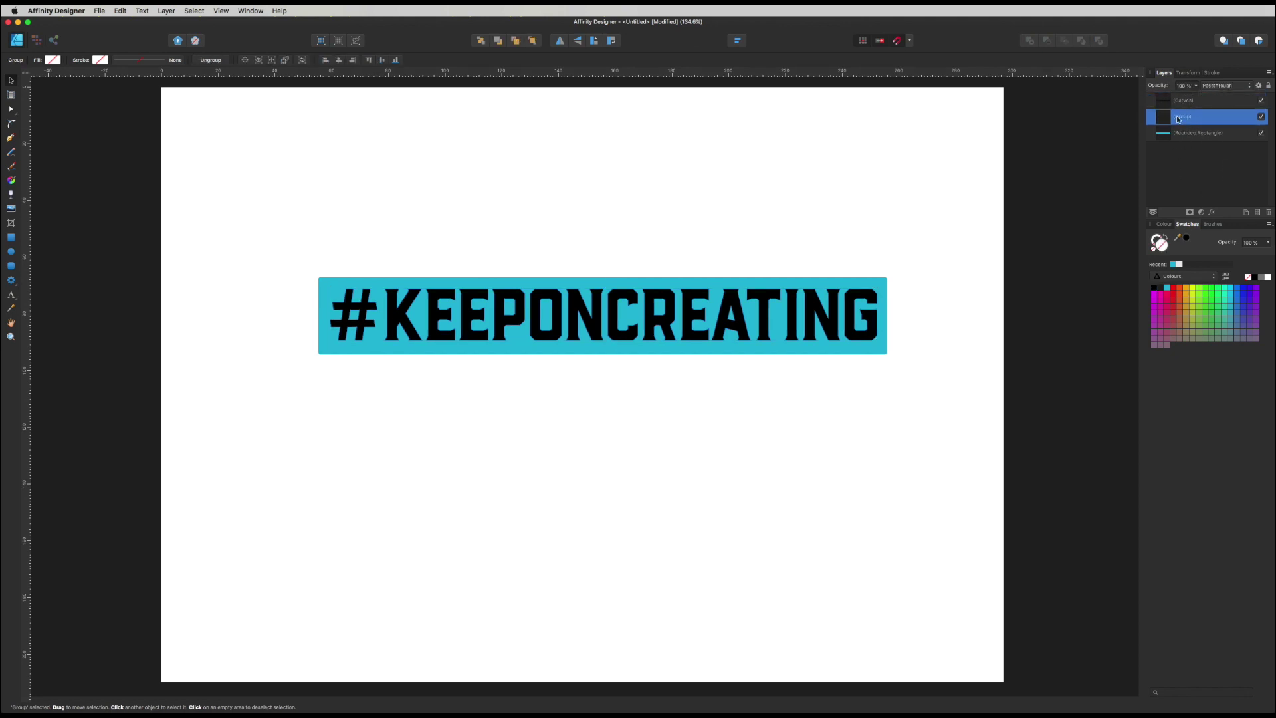
{"action": "left_click", "coordinate": [1268, 214]}
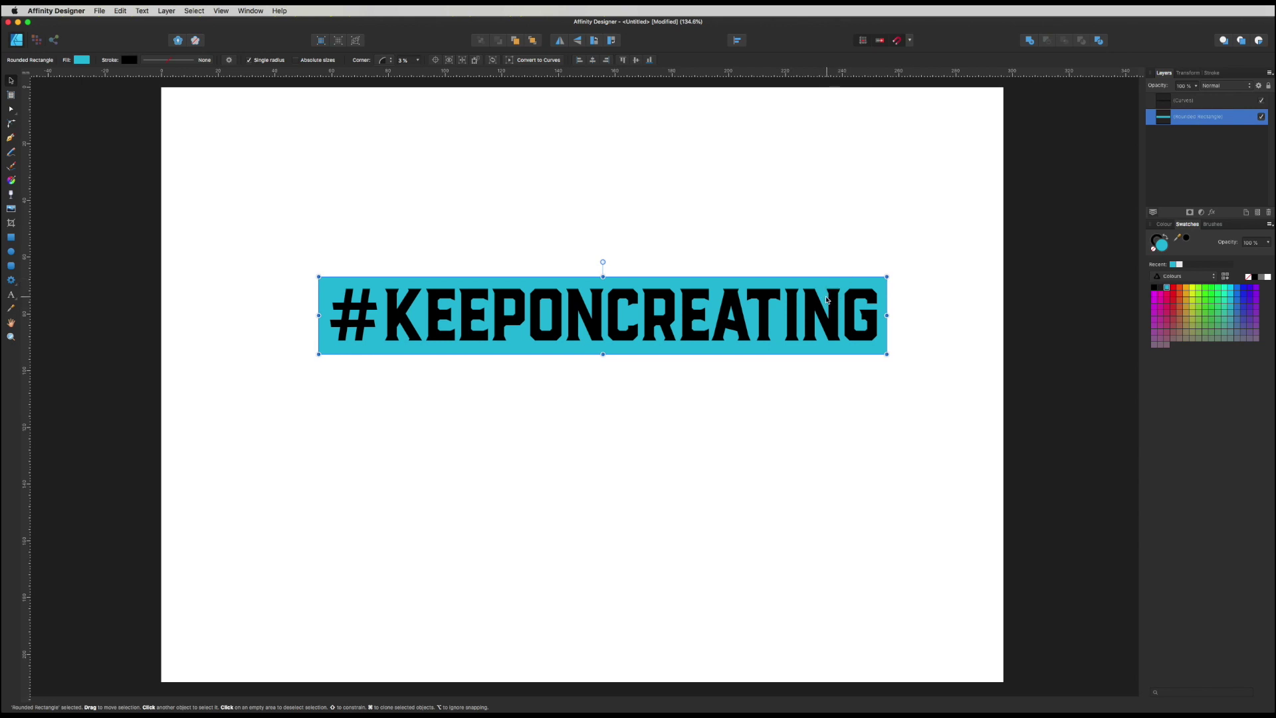
- Nudge the #KEEPONCREATING lettering a little left to centre it on the rectangle
{"action": "left_click", "coordinate": [797, 257]}
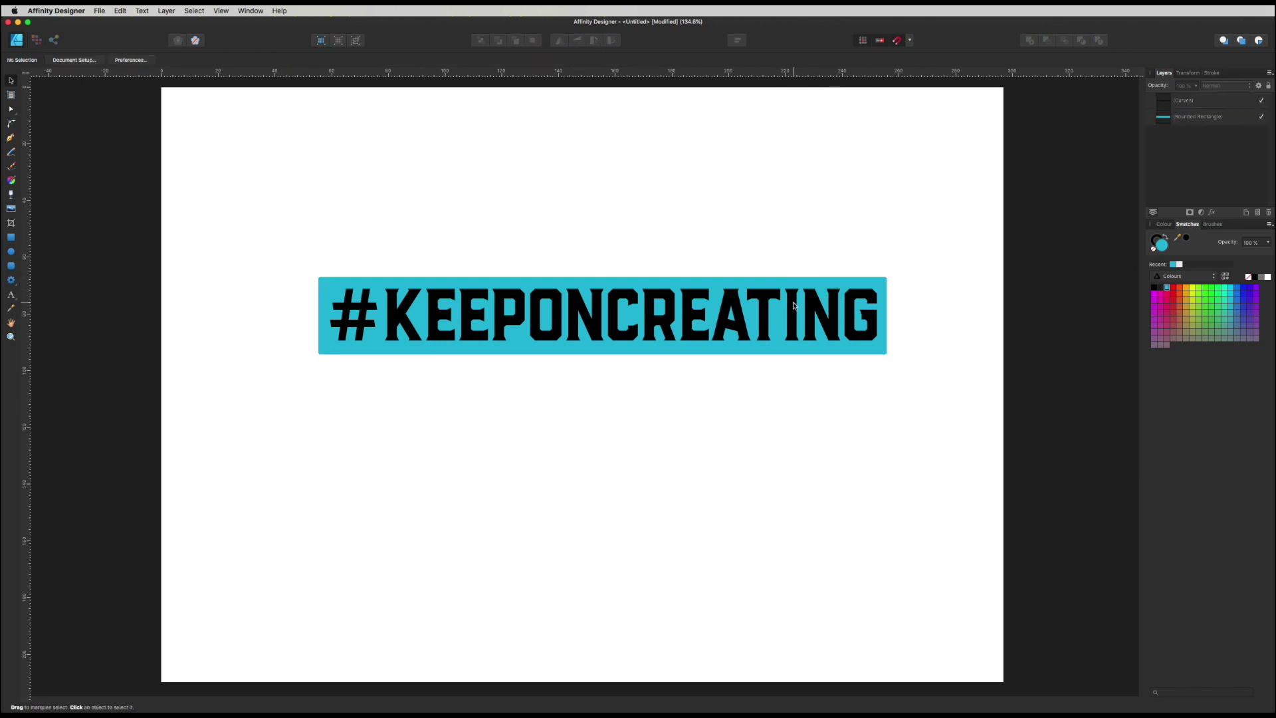
{"action": "left_click", "coordinate": [794, 305]}
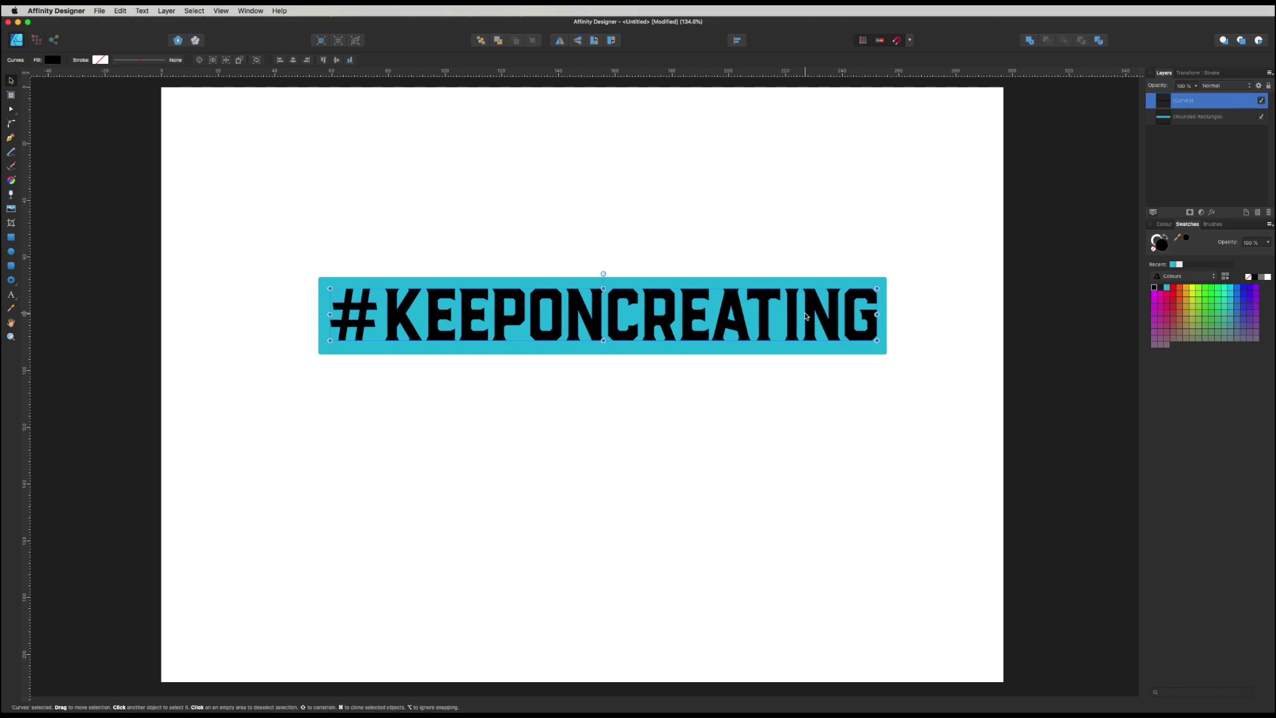
{"action": "key", "text": "Left"}
{"action": "key", "text": "Left"}
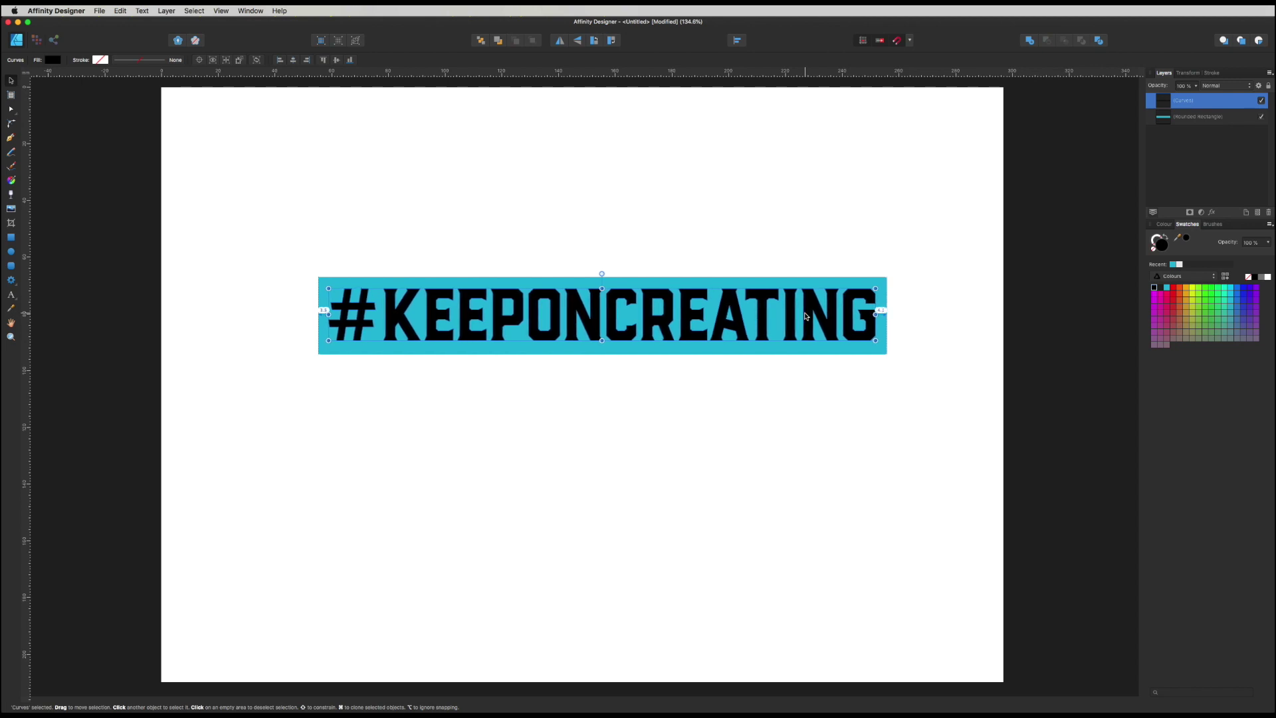
{"action": "left_click_drag", "start_coordinate": [789, 315], "coordinate": [788, 316]}
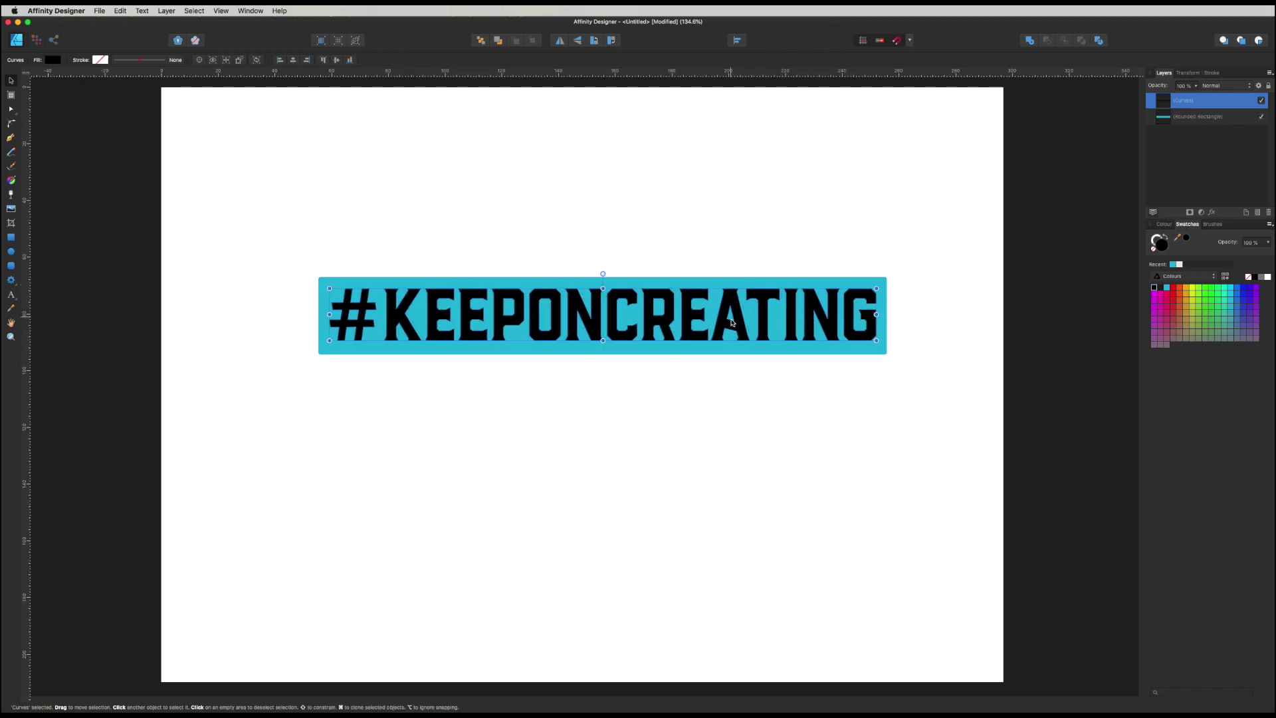
- Subtract the lettering from the rounded rectangle and move the knockout shape up and left
{"action": "left_click", "coordinate": [817, 284], "text": "shift"}
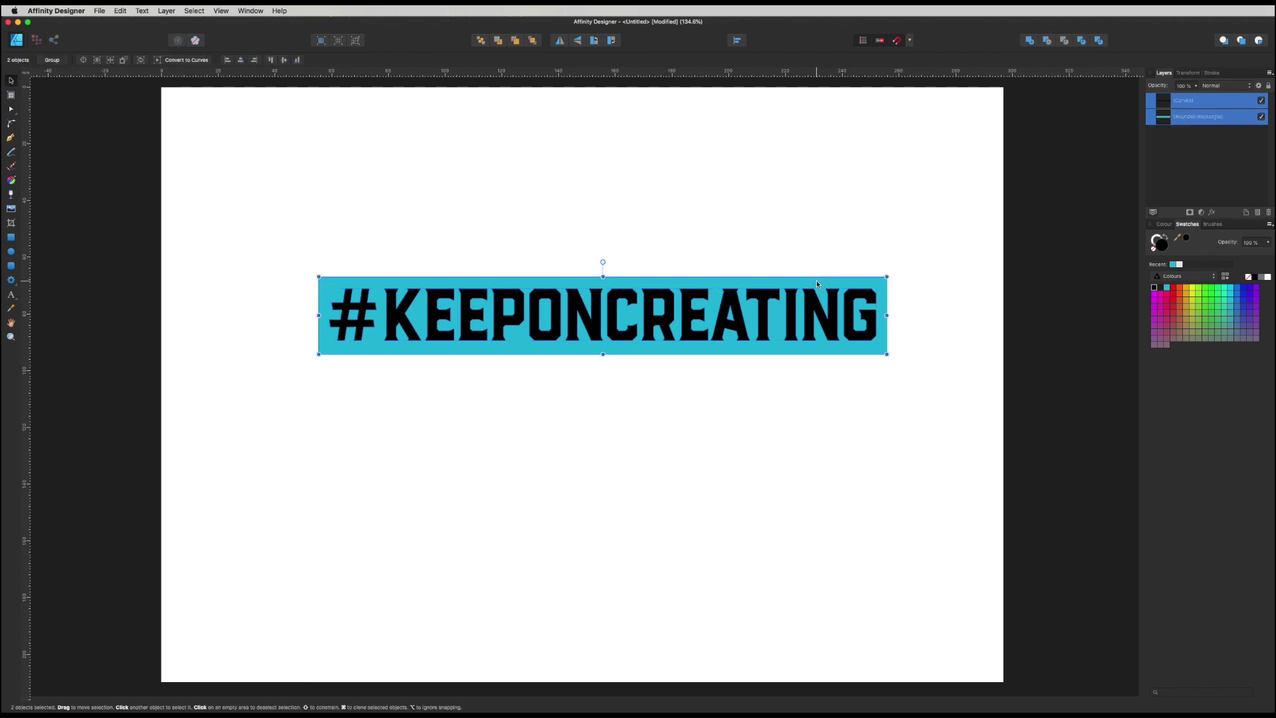
{"action": "left_click", "coordinate": [1048, 42]}
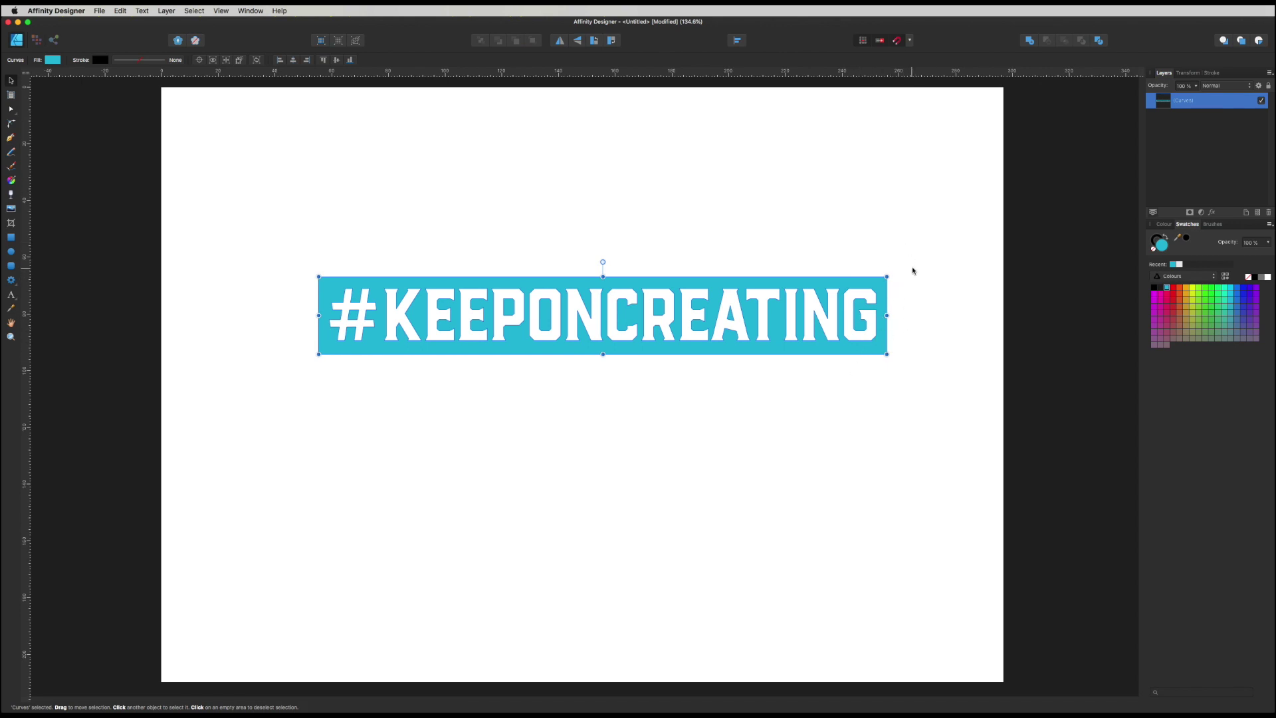
{"action": "left_click", "coordinate": [802, 245]}
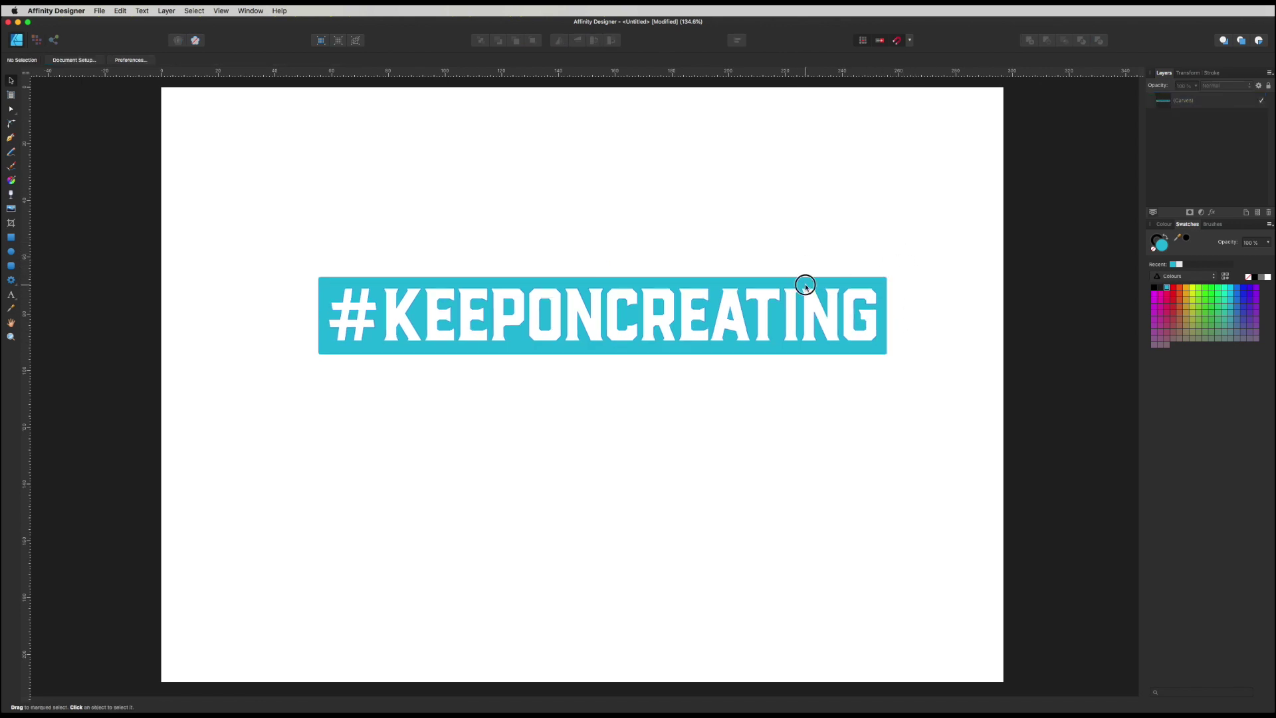
{"action": "left_click_drag", "start_coordinate": [806, 286], "coordinate": [793, 241]}
{"action": "left_click", "coordinate": [650, 187]}
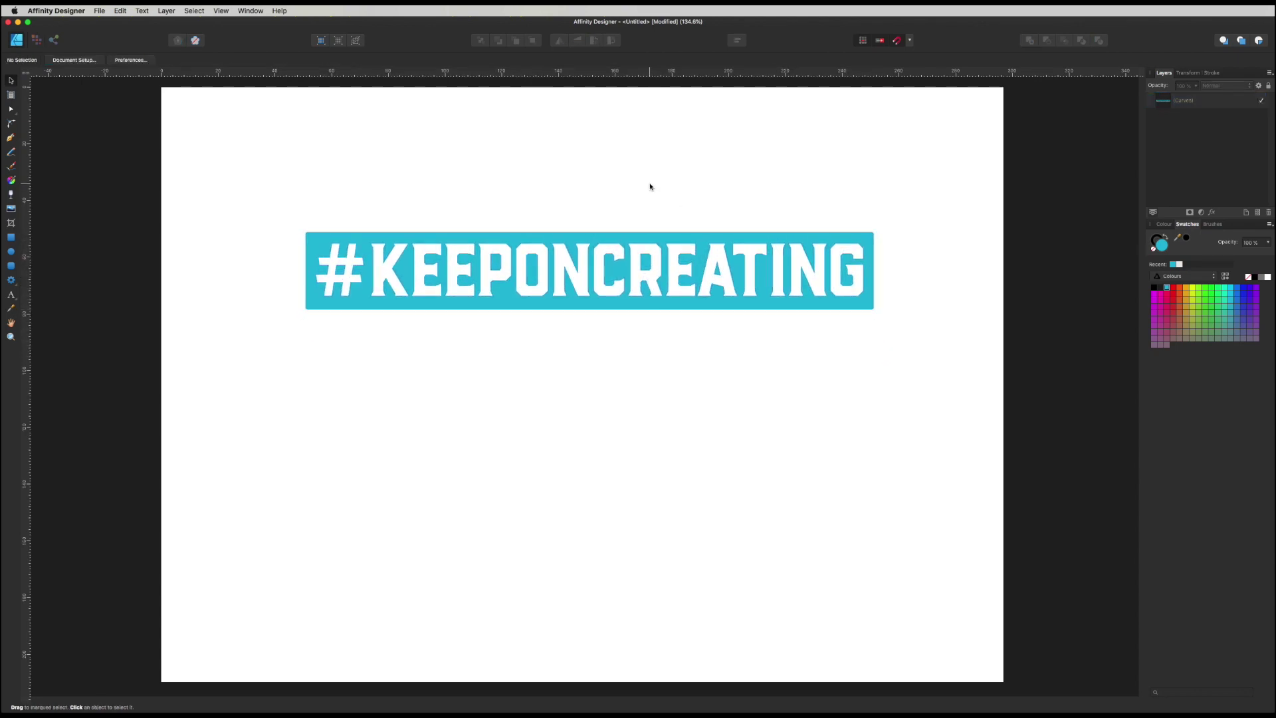
- Place knockout_gradient.tif, dragging it out to cover nearly the whole artboard
{"action": "left_click", "coordinate": [99, 11]}
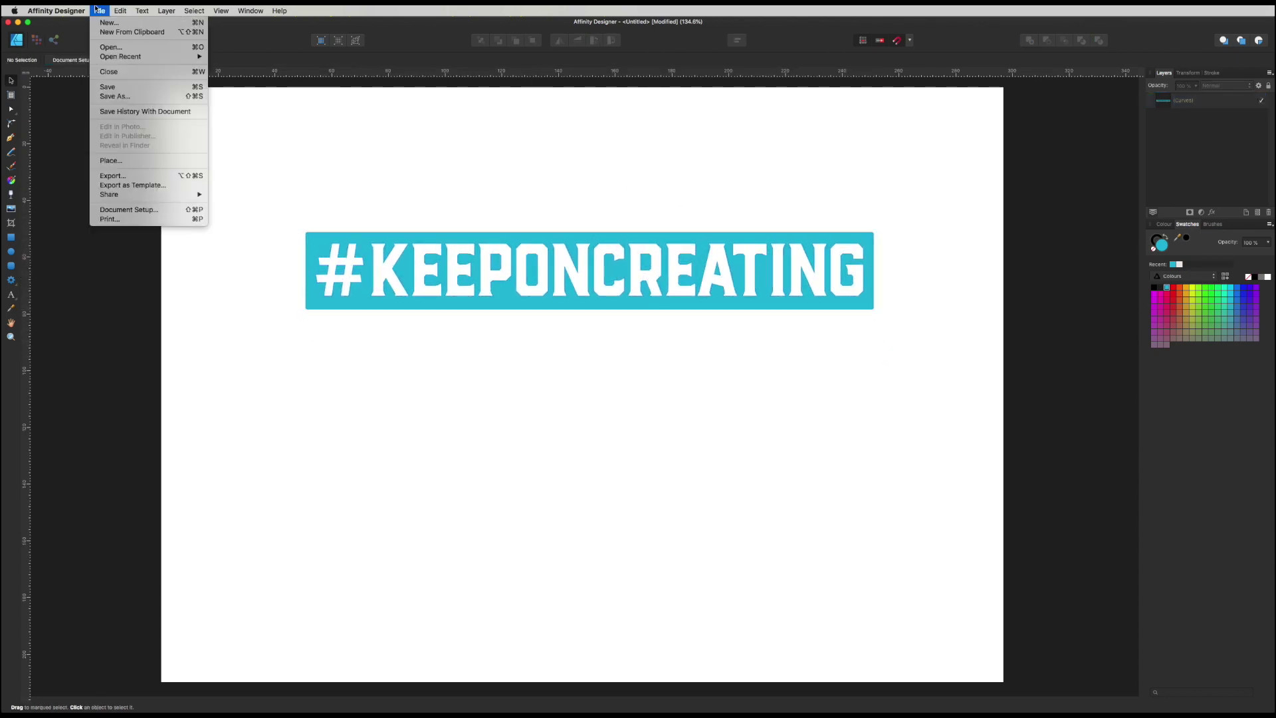
{"action": "left_click", "coordinate": [113, 161]}
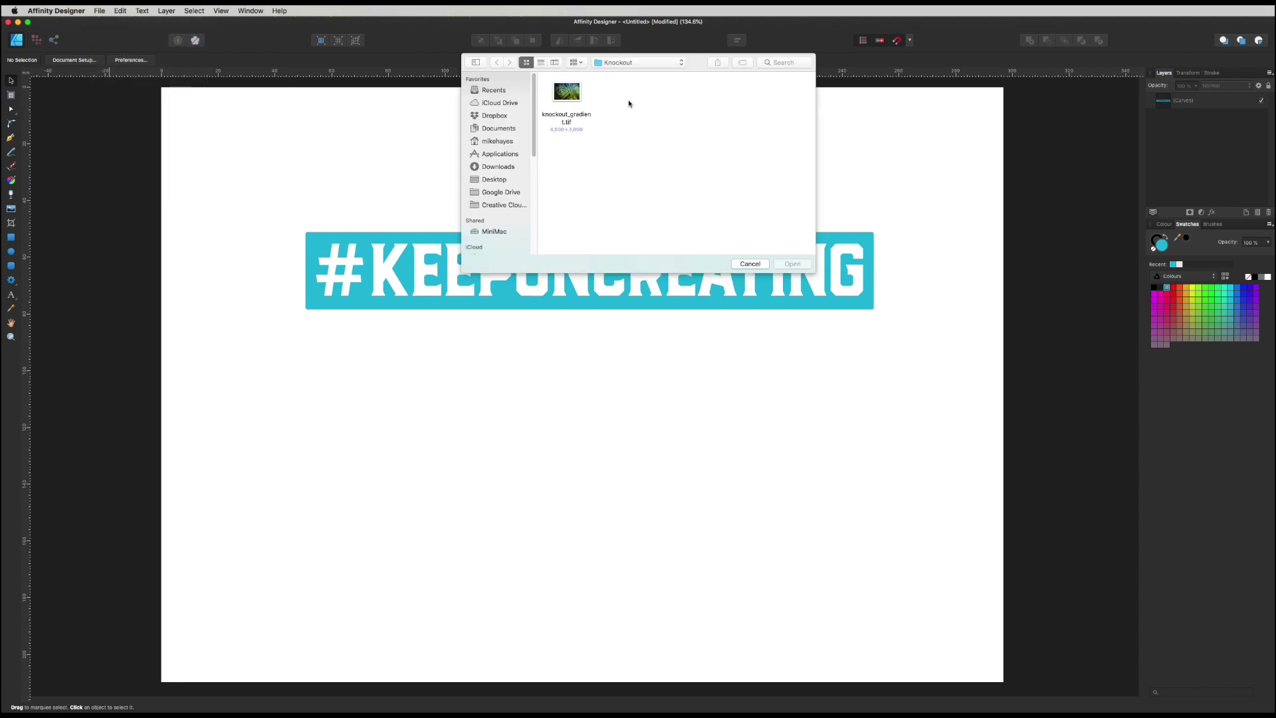
{"action": "left_click", "coordinate": [571, 97]}
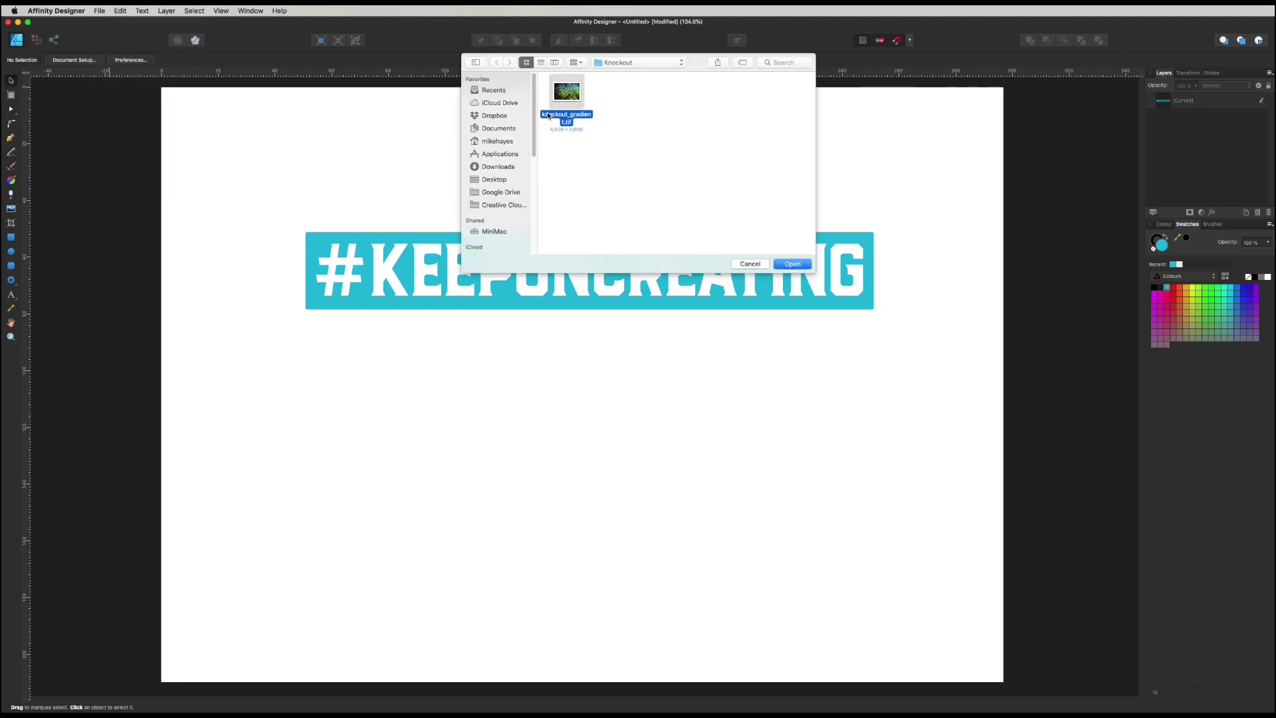
{"action": "left_click", "coordinate": [791, 264]}
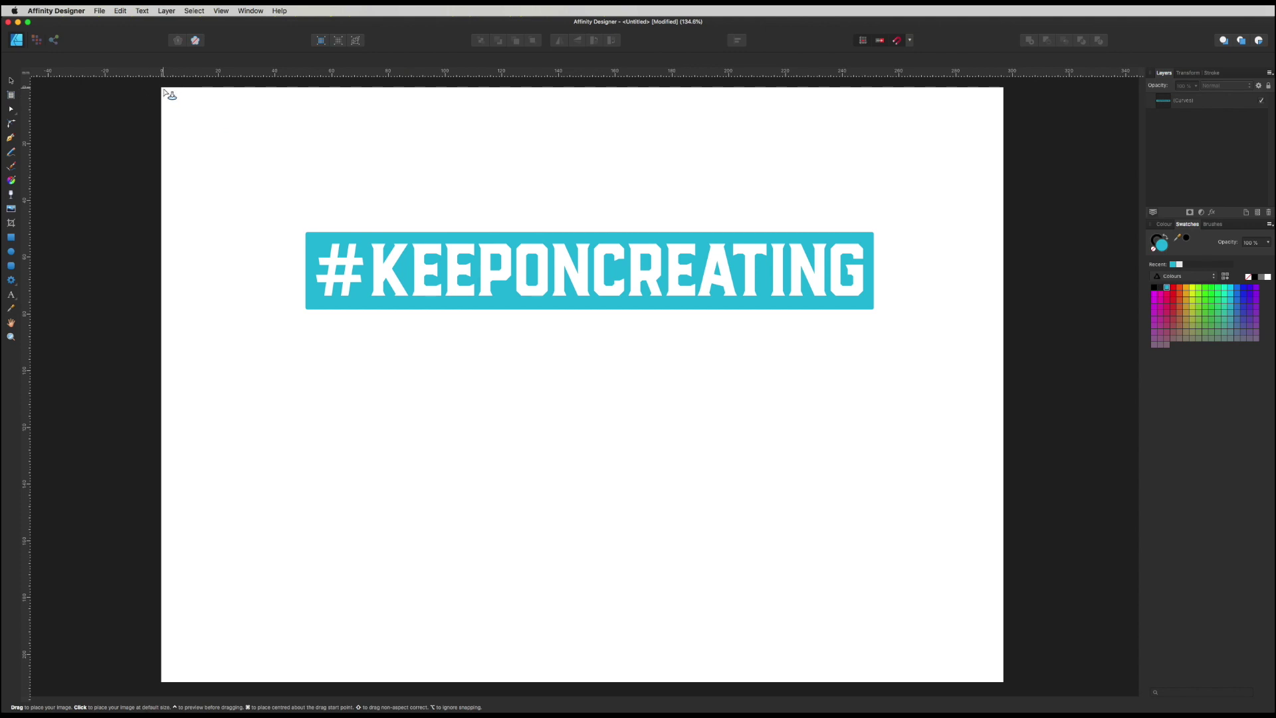
{"action": "left_click_drag", "start_coordinate": [162, 90], "coordinate": [995, 659]}
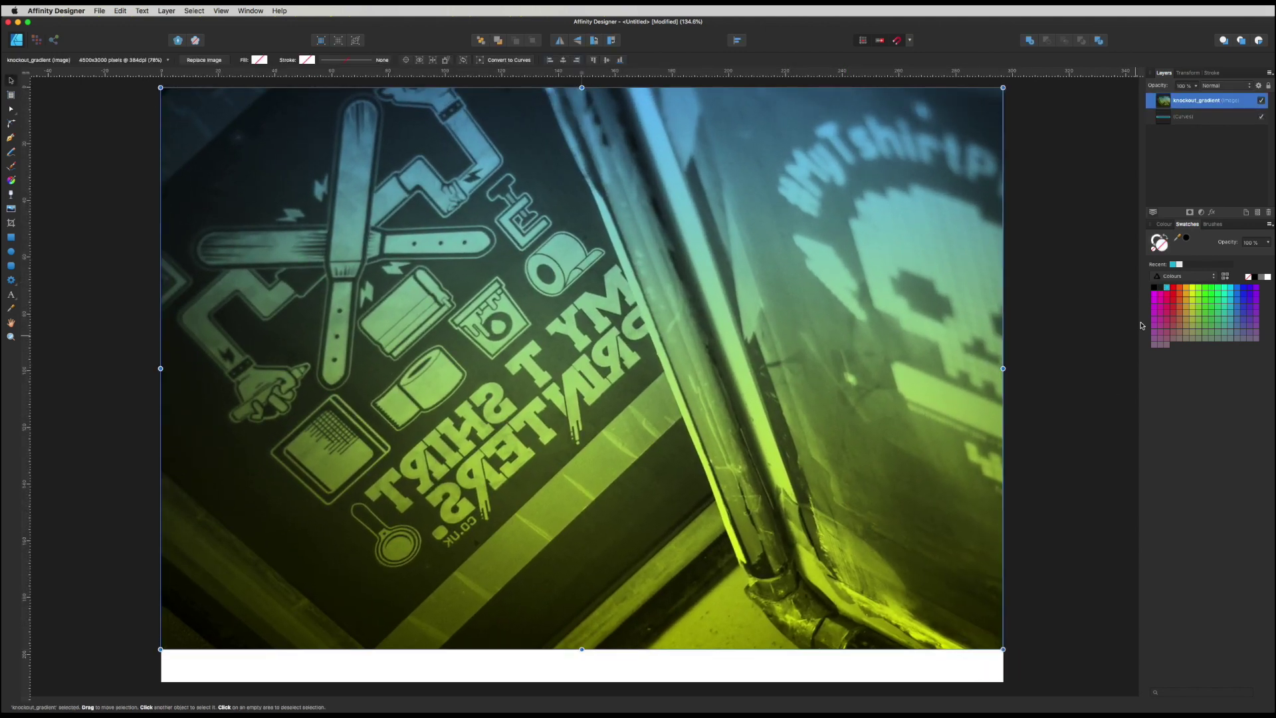
- Move the photo layer below the knockout shape and reposition the shape up and right
{"action": "left_click", "coordinate": [1190, 102]}
{"action": "left_click_drag", "start_coordinate": [1190, 102], "coordinate": [1161, 128]}
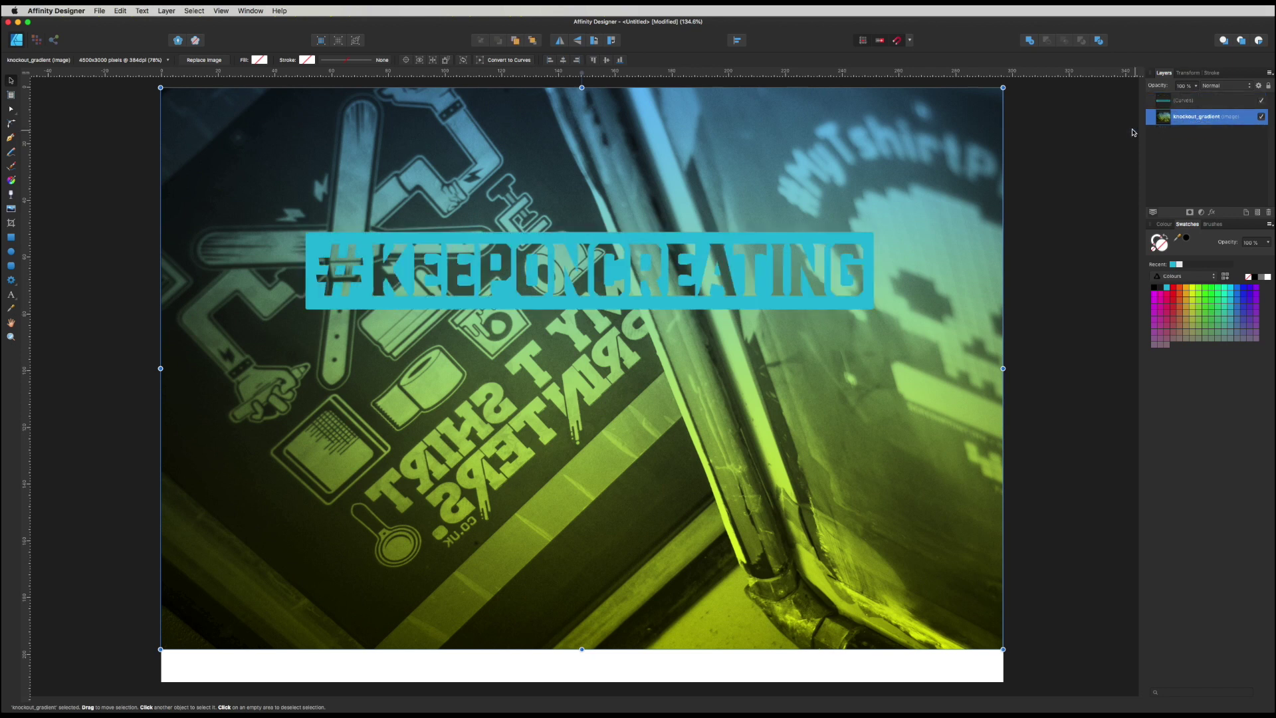
{"action": "left_click", "coordinate": [1213, 103]}
{"action": "left_click_drag", "start_coordinate": [733, 241], "coordinate": [847, 110]}
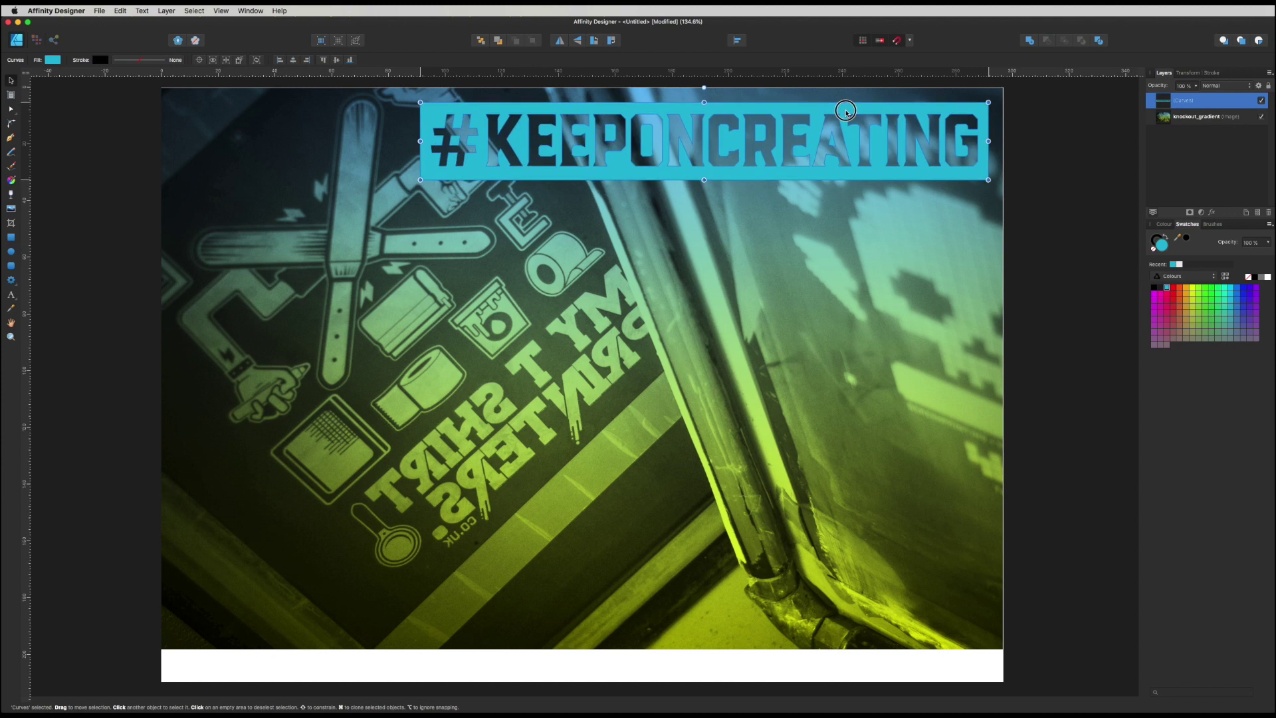
- Give the knockout shape a white fill and no stroke
{"action": "left_click", "coordinate": [1180, 265]}
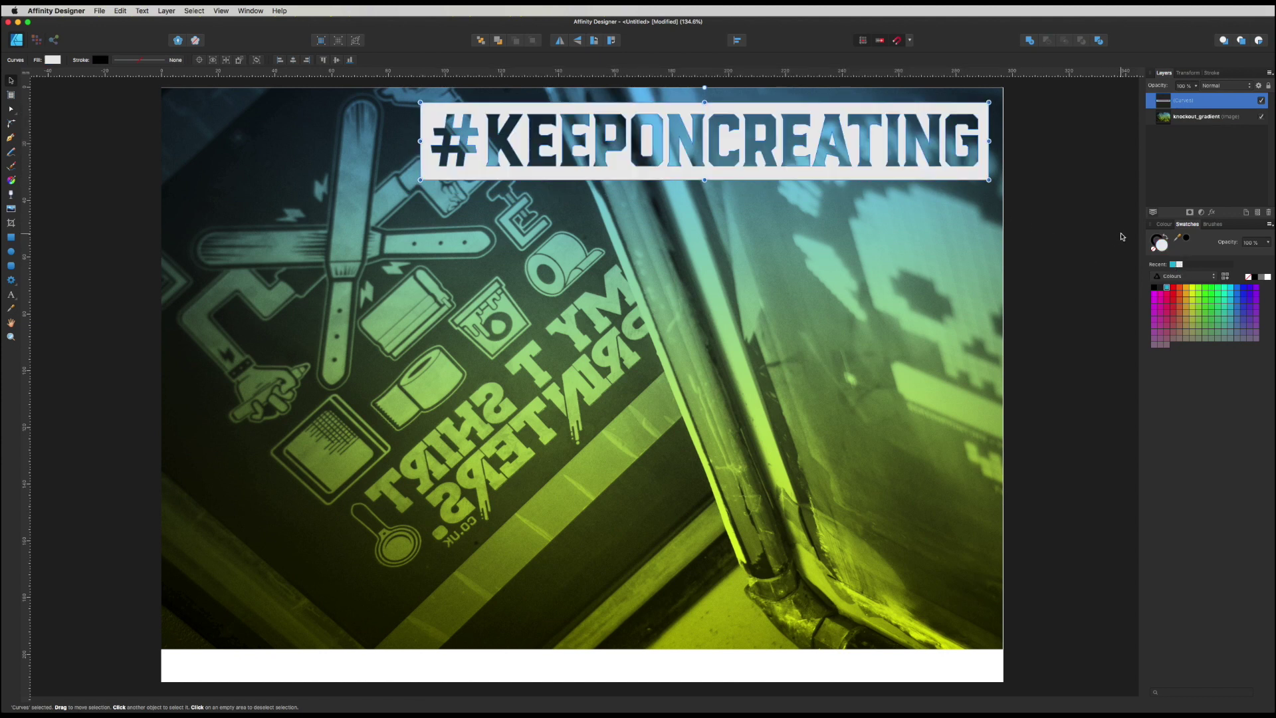
{"action": "left_click", "coordinate": [1152, 239]}
{"action": "left_click", "coordinate": [1155, 250]}
- Shrink the knockout shape proportionally and place it in the photo's lower right
{"action": "left_click_drag", "start_coordinate": [420, 180], "coordinate": [518, 165]}
{"action": "left_click_drag", "start_coordinate": [698, 159], "coordinate": [481, 529]}
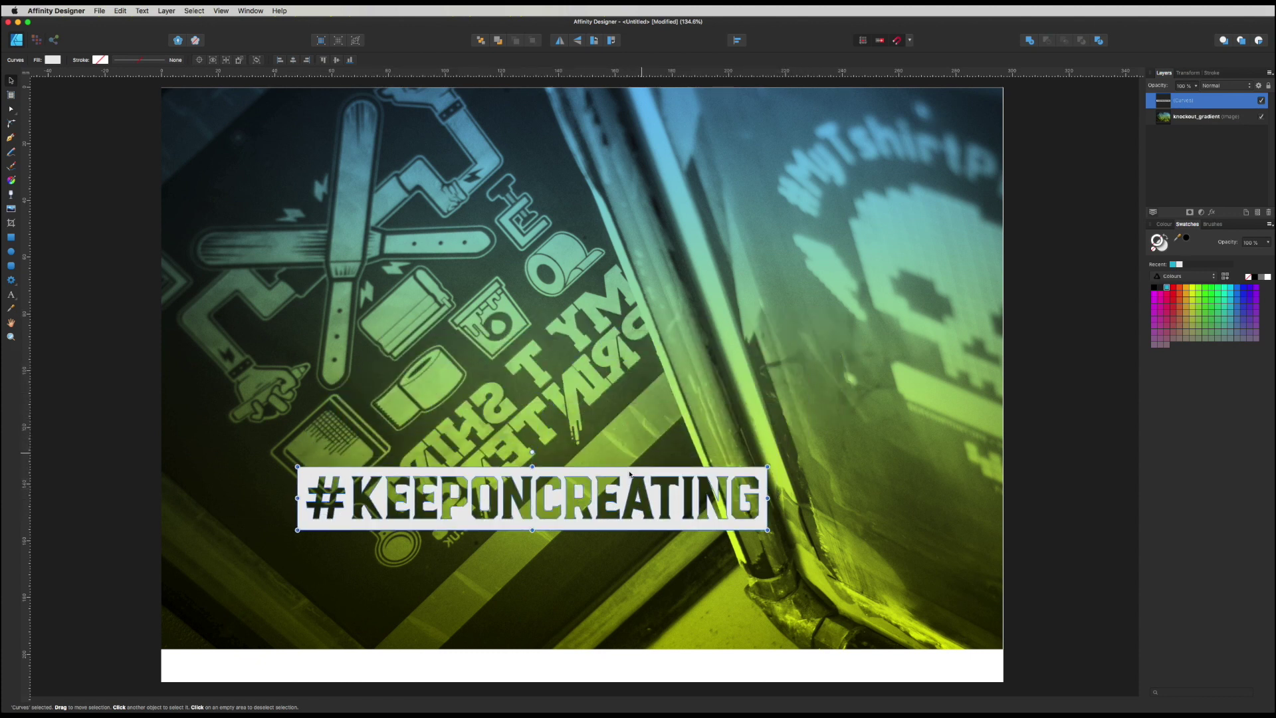
{"action": "left_click_drag", "start_coordinate": [629, 474], "coordinate": [848, 585]}
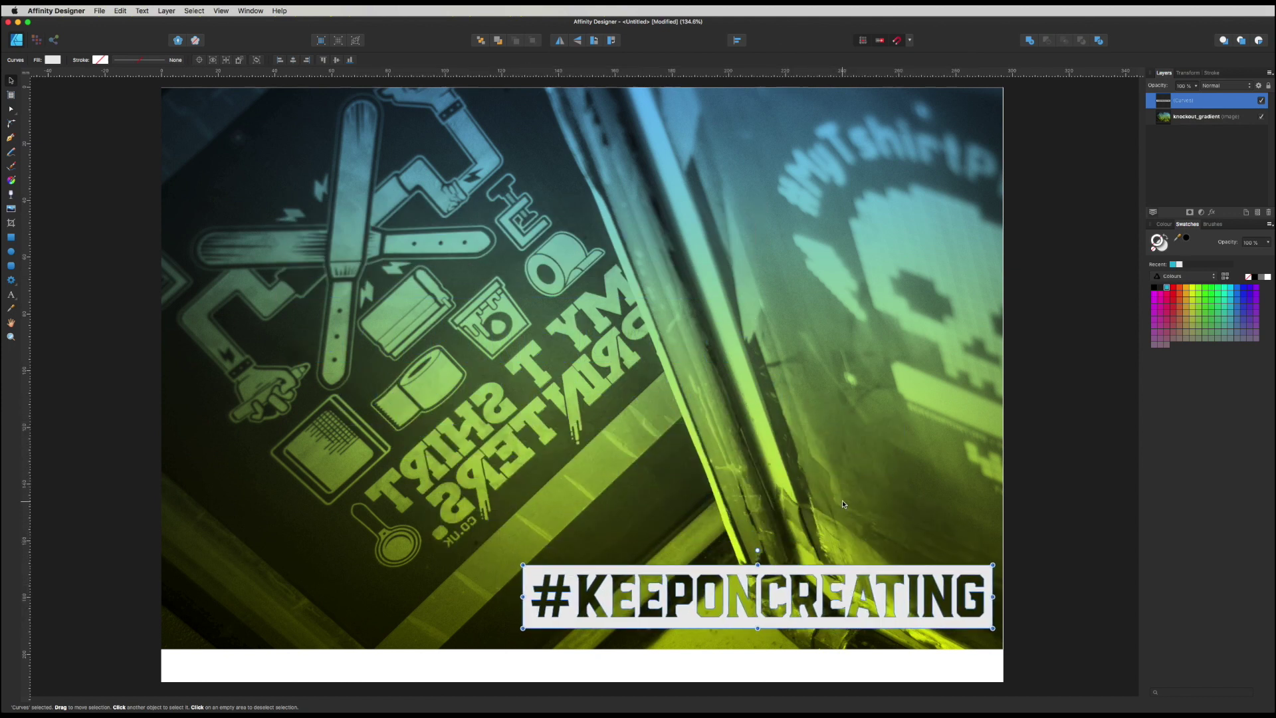
- Try cyan, red and yellow-green fills, move the knockout to the photo's top right, then restore white
{"action": "left_click", "coordinate": [1170, 265]}
{"action": "left_click", "coordinate": [1170, 265]}
{"action": "left_click", "coordinate": [1153, 250]}
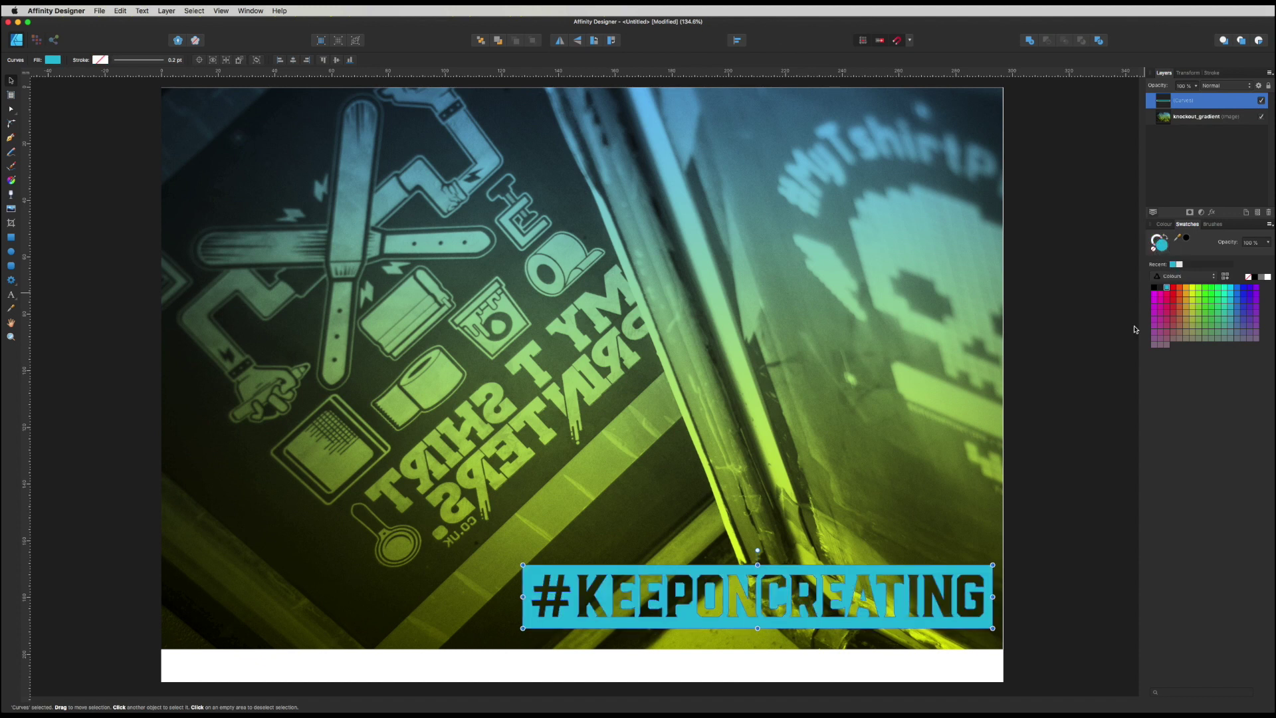
{"action": "left_click", "coordinate": [1176, 288]}
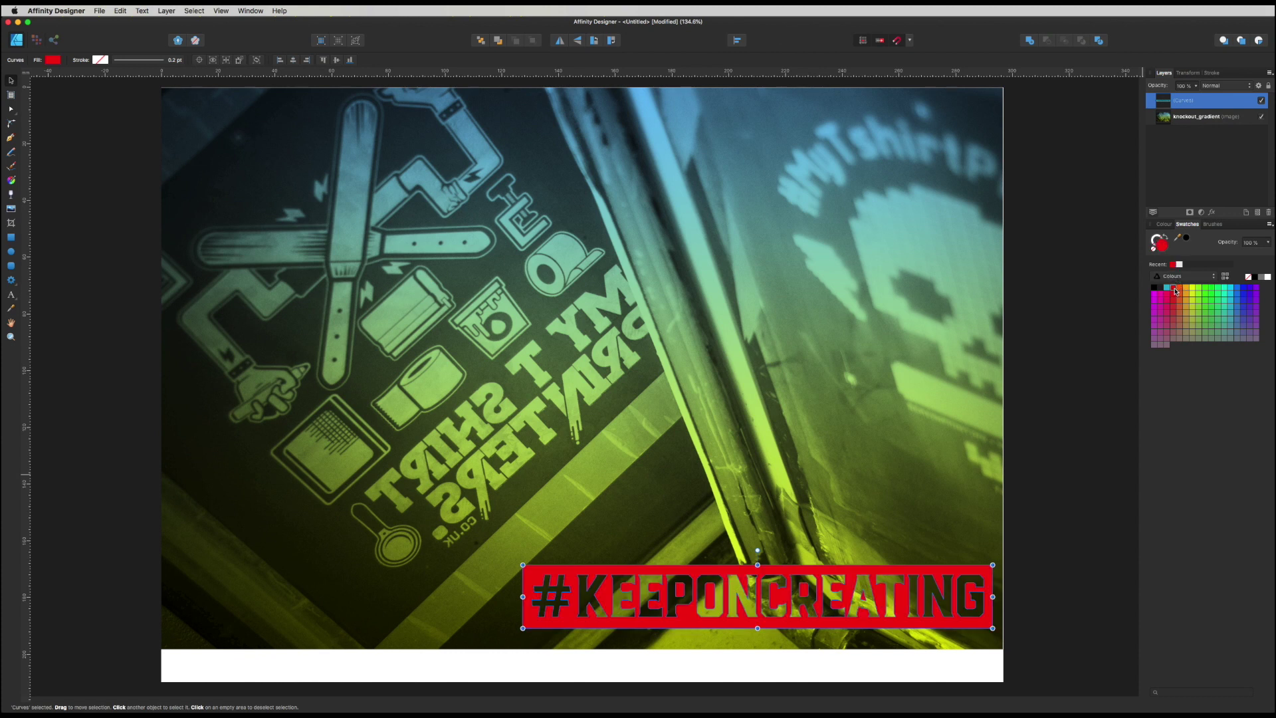
{"action": "left_click", "coordinate": [1192, 289]}
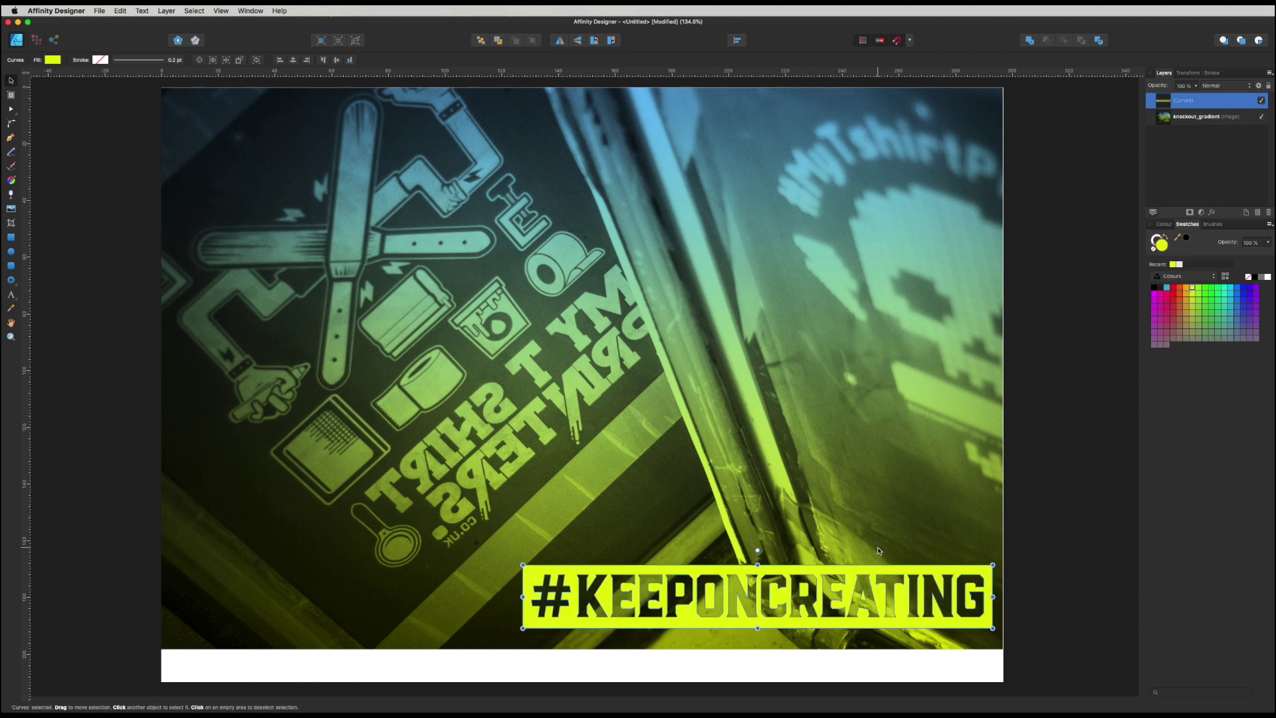
{"action": "left_click_drag", "start_coordinate": [883, 571], "coordinate": [887, 107]}
{"action": "left_click", "coordinate": [1181, 265]}
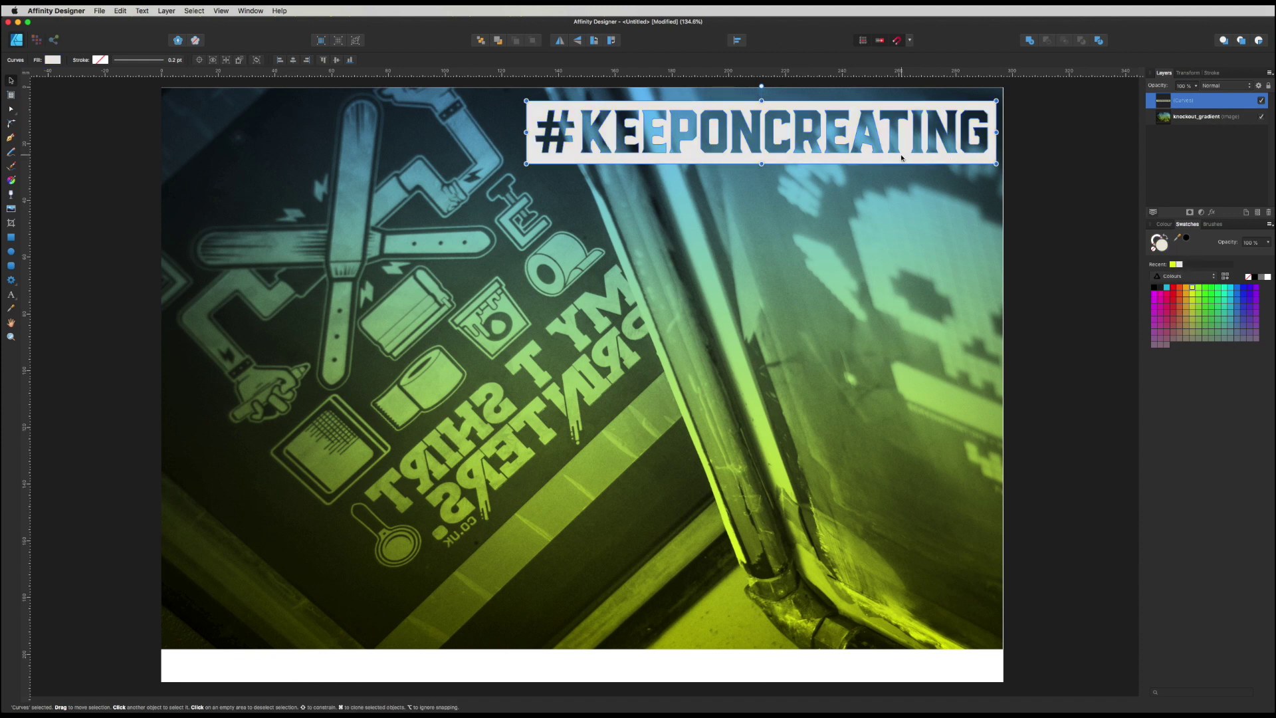
{"action": "left_click", "coordinate": [1018, 271]}
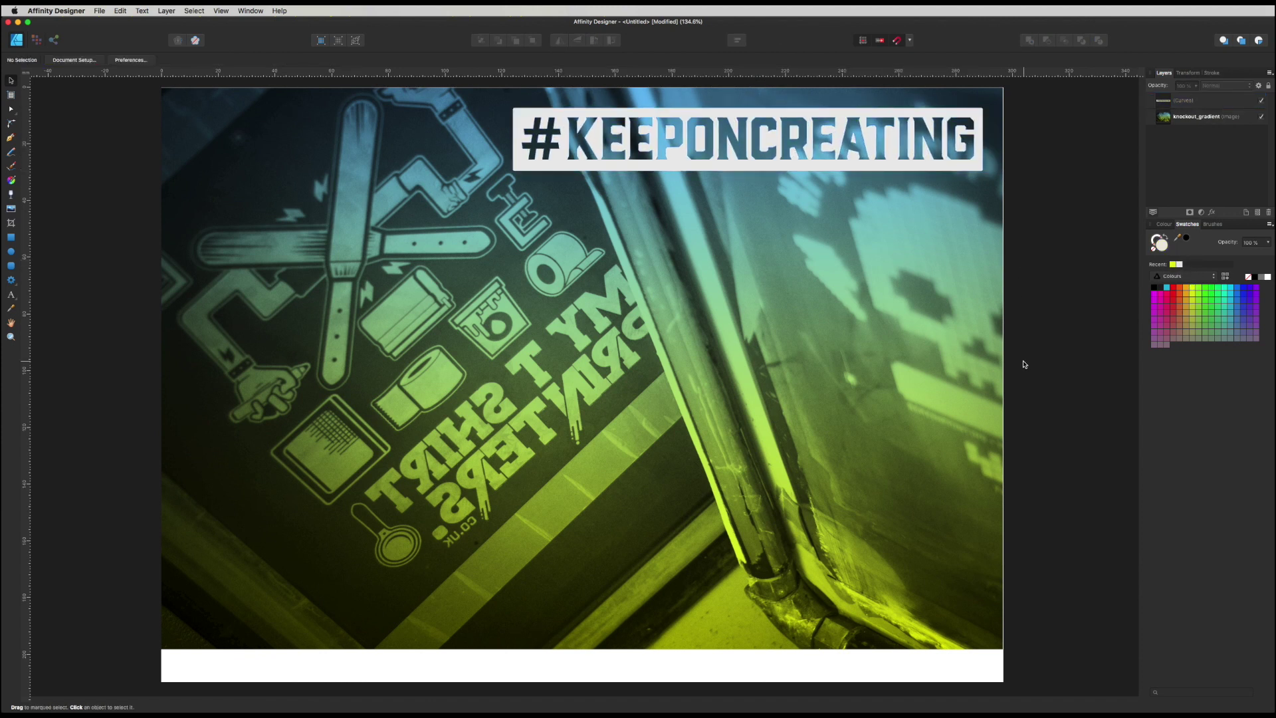